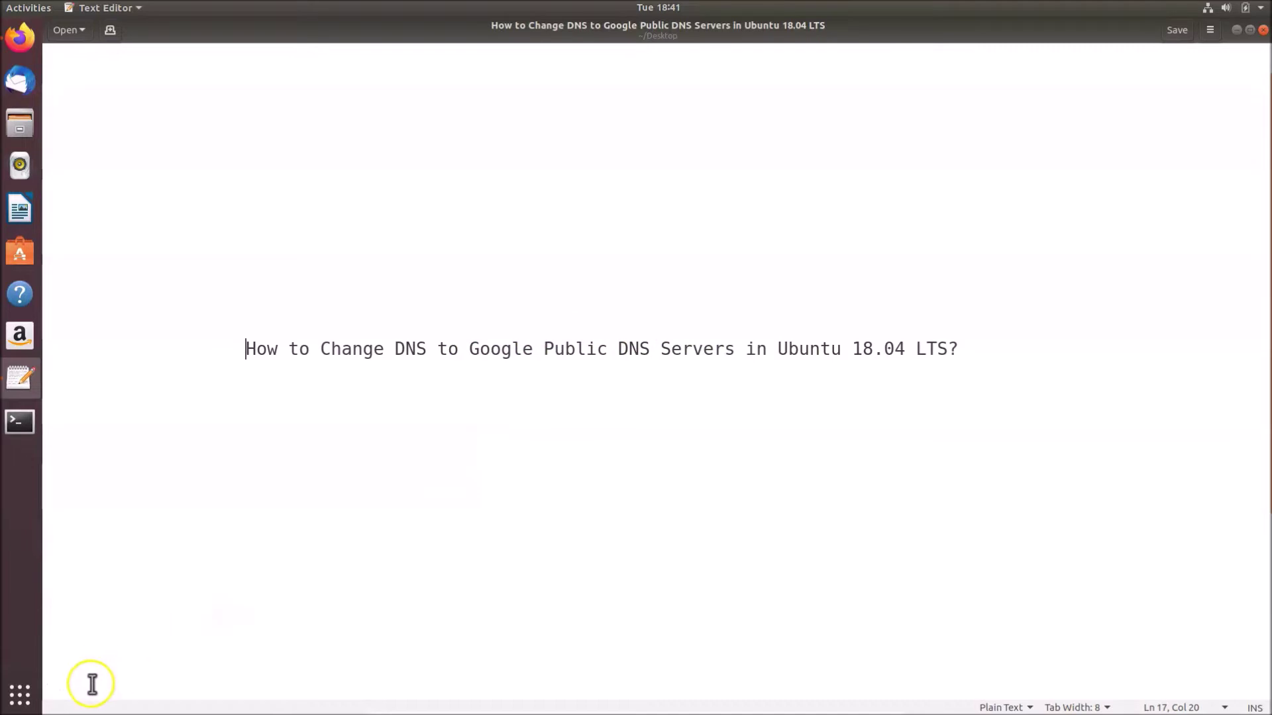
# Delete the three blank lines above 'For IPv4:' and save the DNS notes file
pyautogui.press('BackSpace')
pyautogui.press('BackSpace')
pyautogui.press('BackSpace')
pyautogui.press('BackSpace')
pyautogui.press('BackSpace')
pyautogui.press('BackSpace')
pyautogui.press('BackSpace')
pyautogui.press('BackSpace')
pyautogui.press('BackSpace')
pyautogui.press('BackSpace')
pyautogui.press('BackSpace')
pyautogui.press('BackSpace')
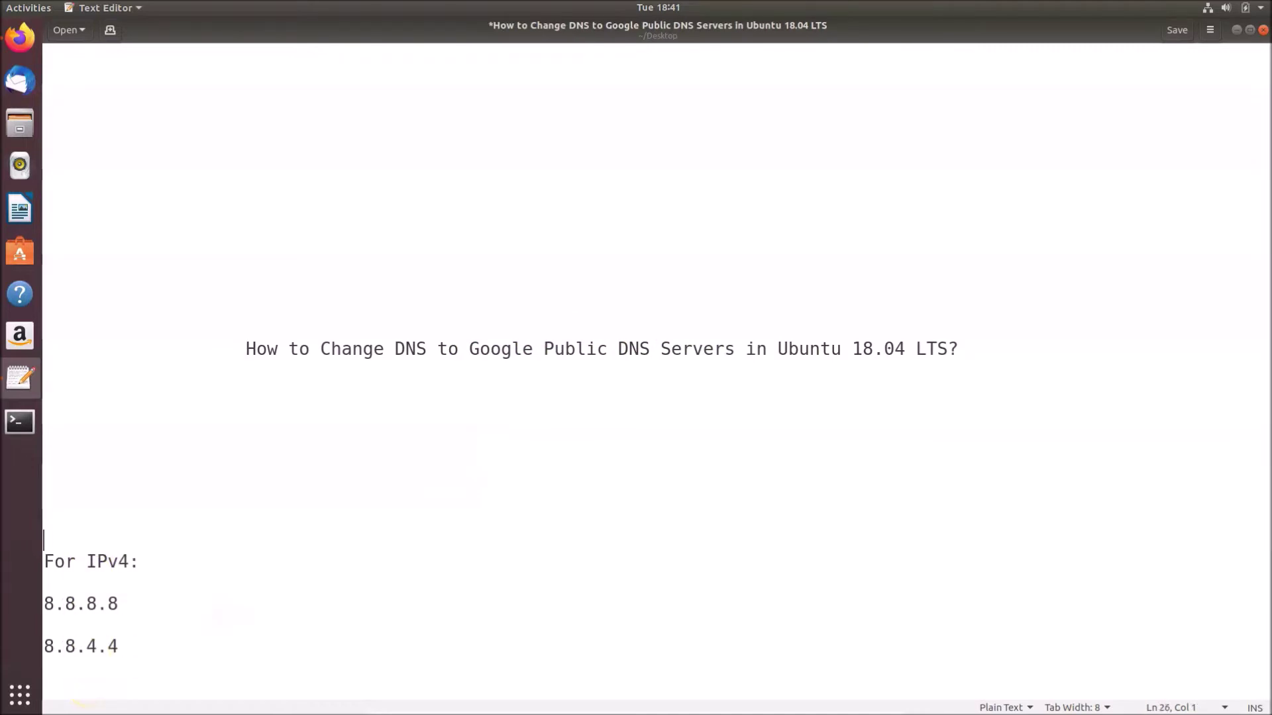
pyautogui.press('BackSpace')
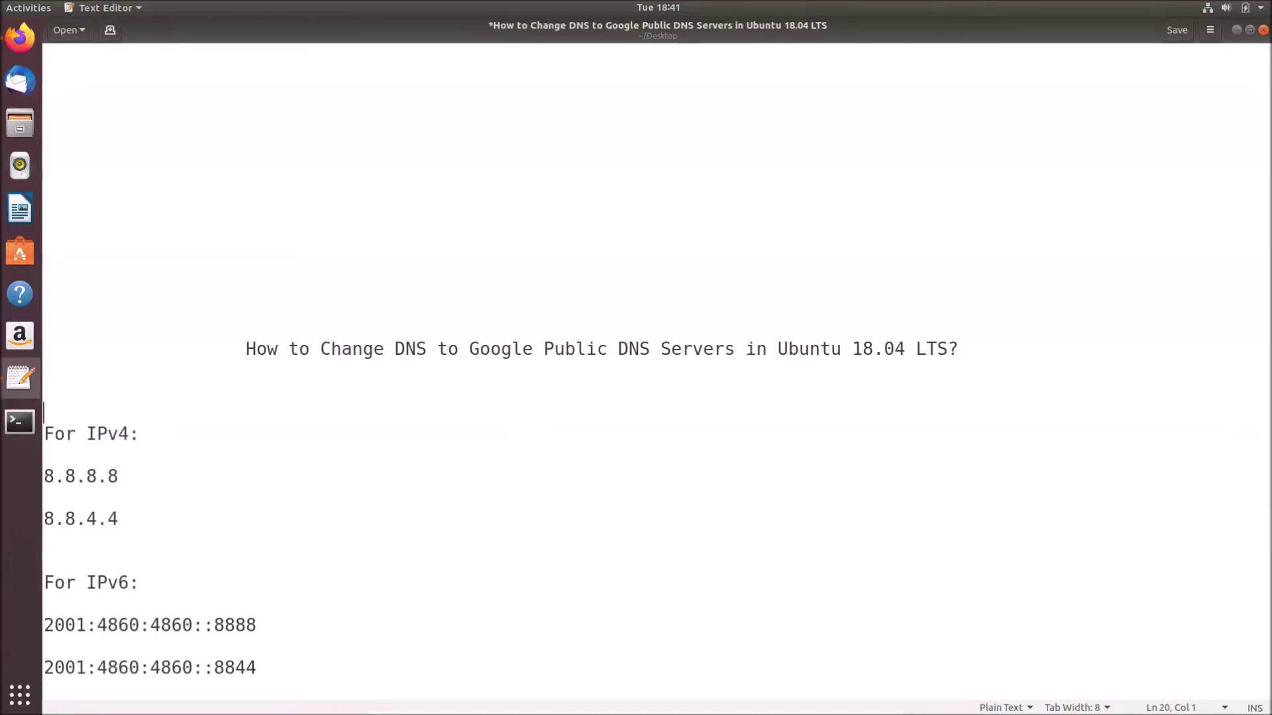
pyautogui.press('BackSpace')
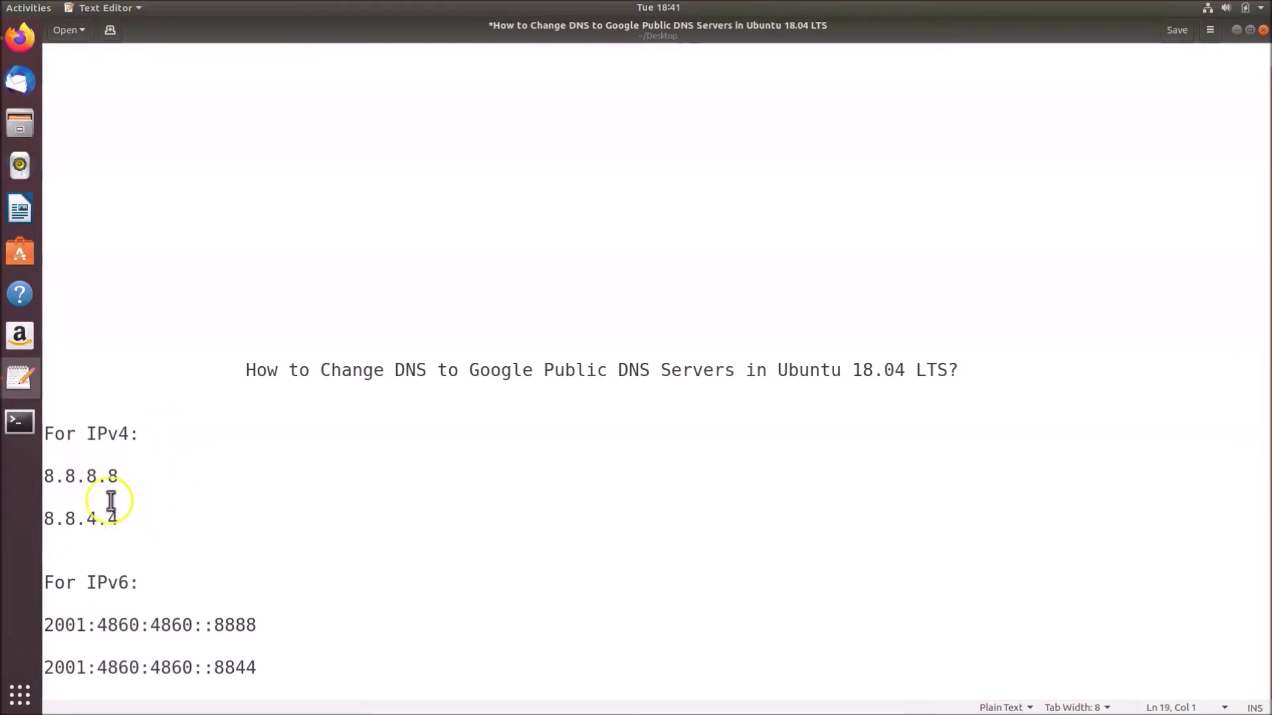
pyautogui.hotkey('ctrl', 's')
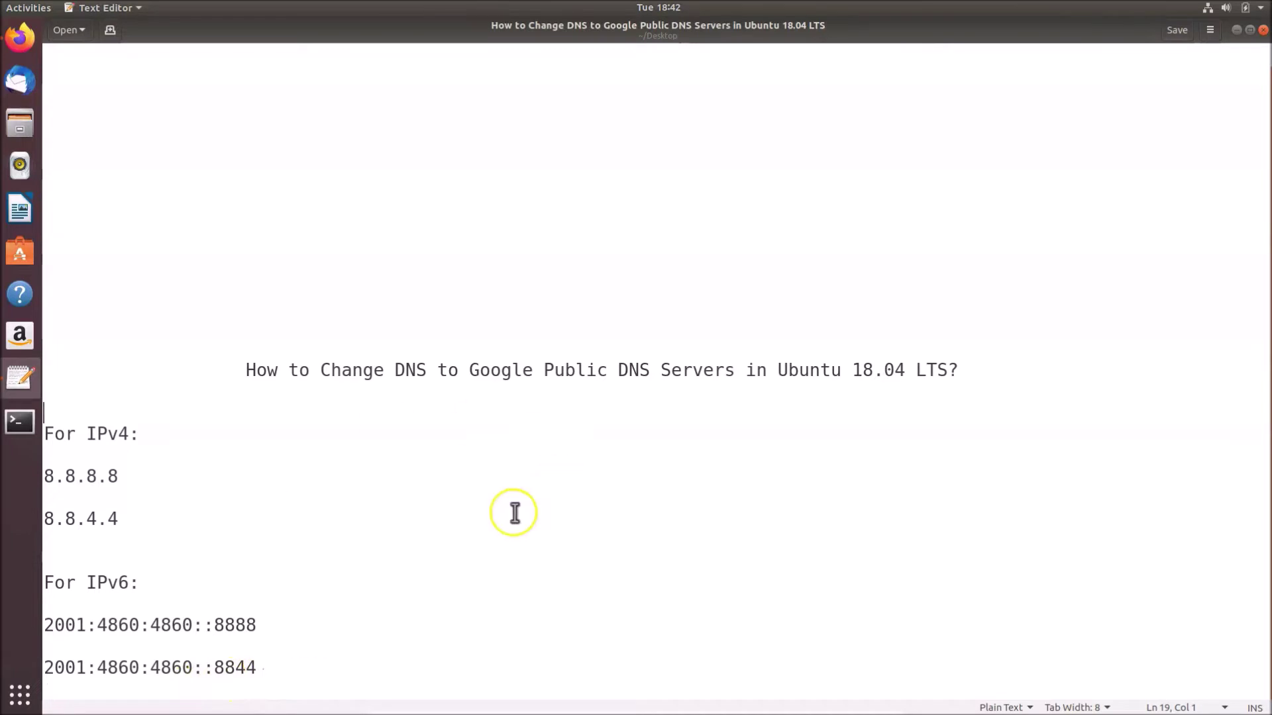
pyautogui.click(25, 53)
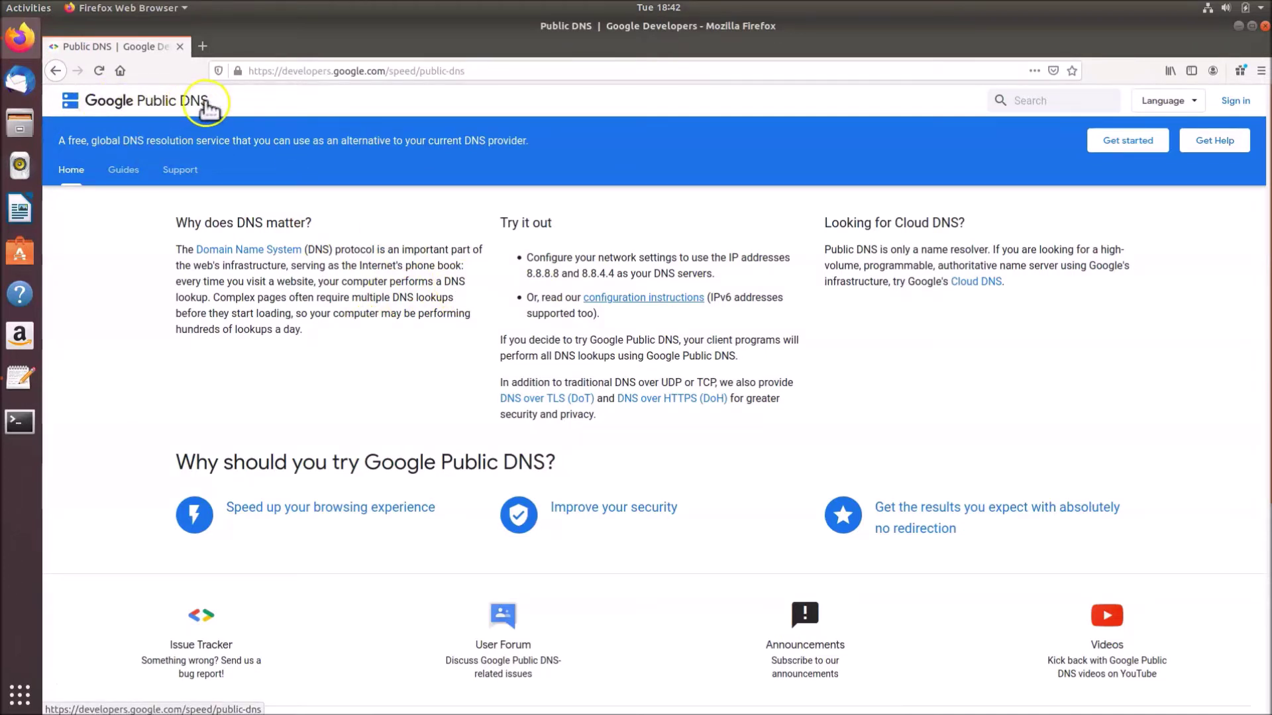
# Open the 'configuration instructions' link in a new tab and view the Get Started guide
pyautogui.click(494, 70)
pyautogui.moveTo(494, 70); pyautogui.dragTo(250, 69)
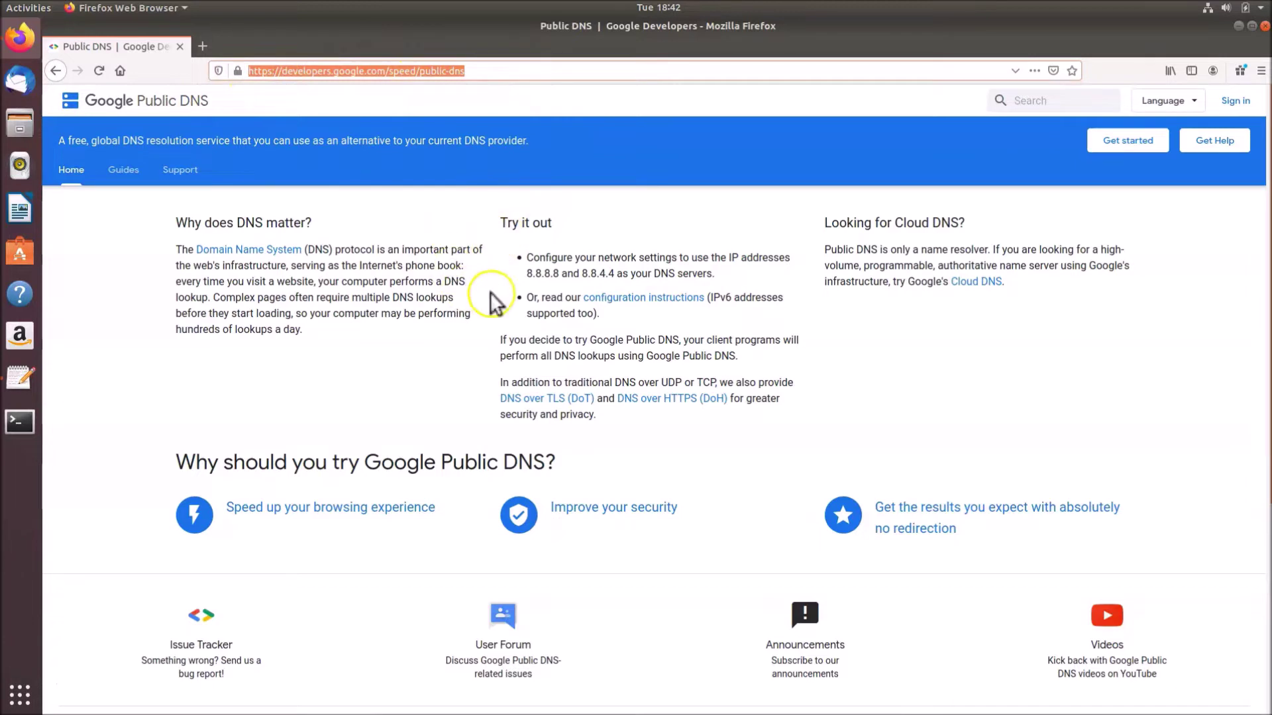
pyautogui.click(538, 267)
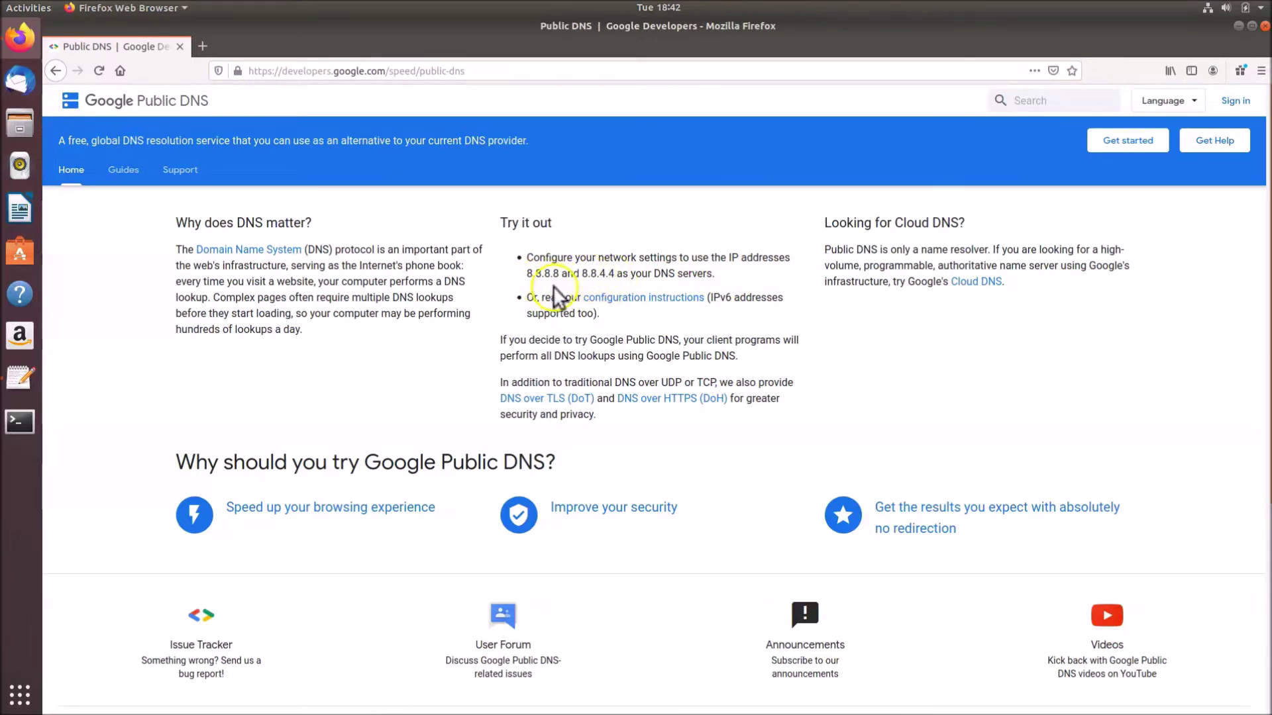
pyautogui.rightClick(636, 303)
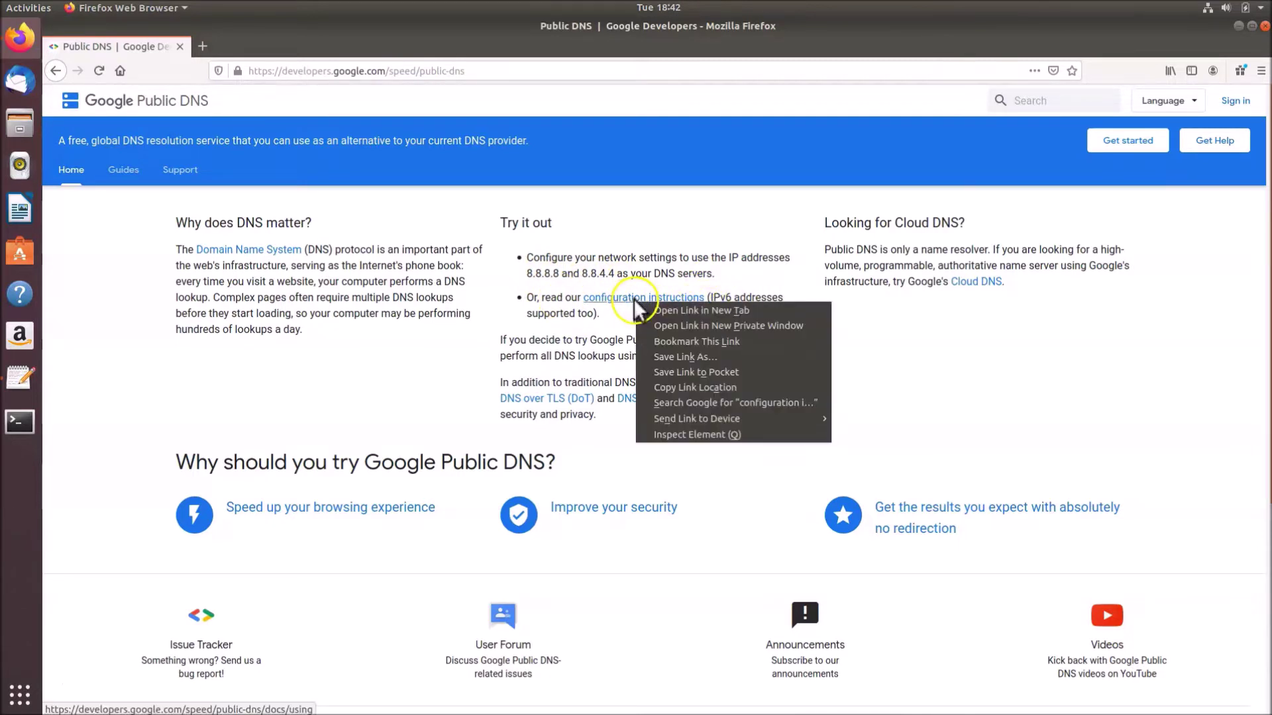
pyautogui.click(652, 311)
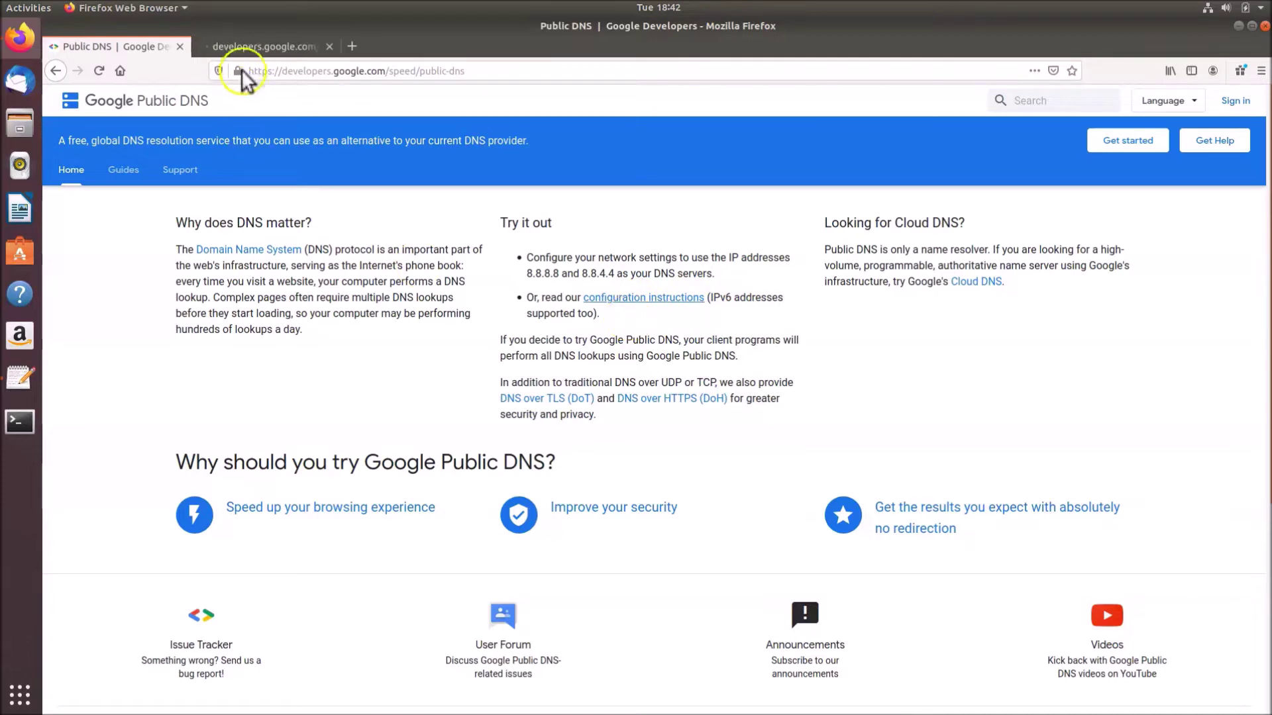
pyautogui.click(237, 45)
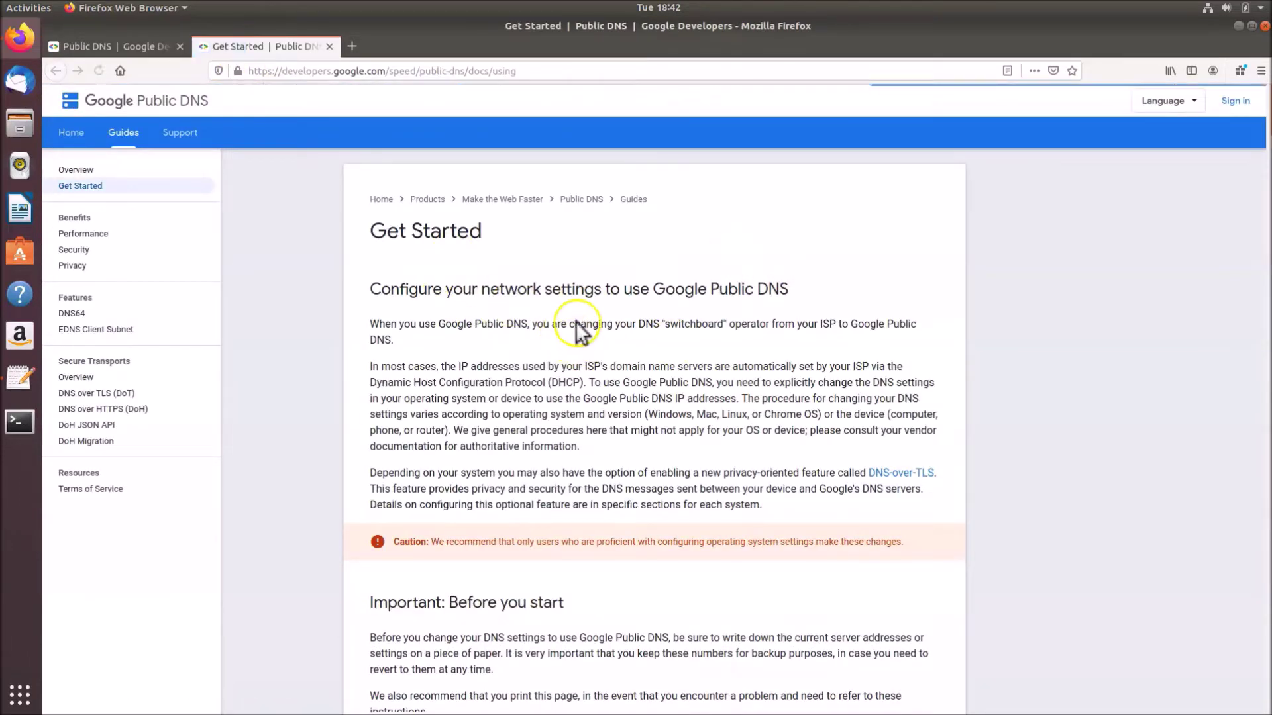
# Scroll to the Google Public DNS IP addresses list, then minimize Firefox
pyautogui.scroll(-5, 575, 321)
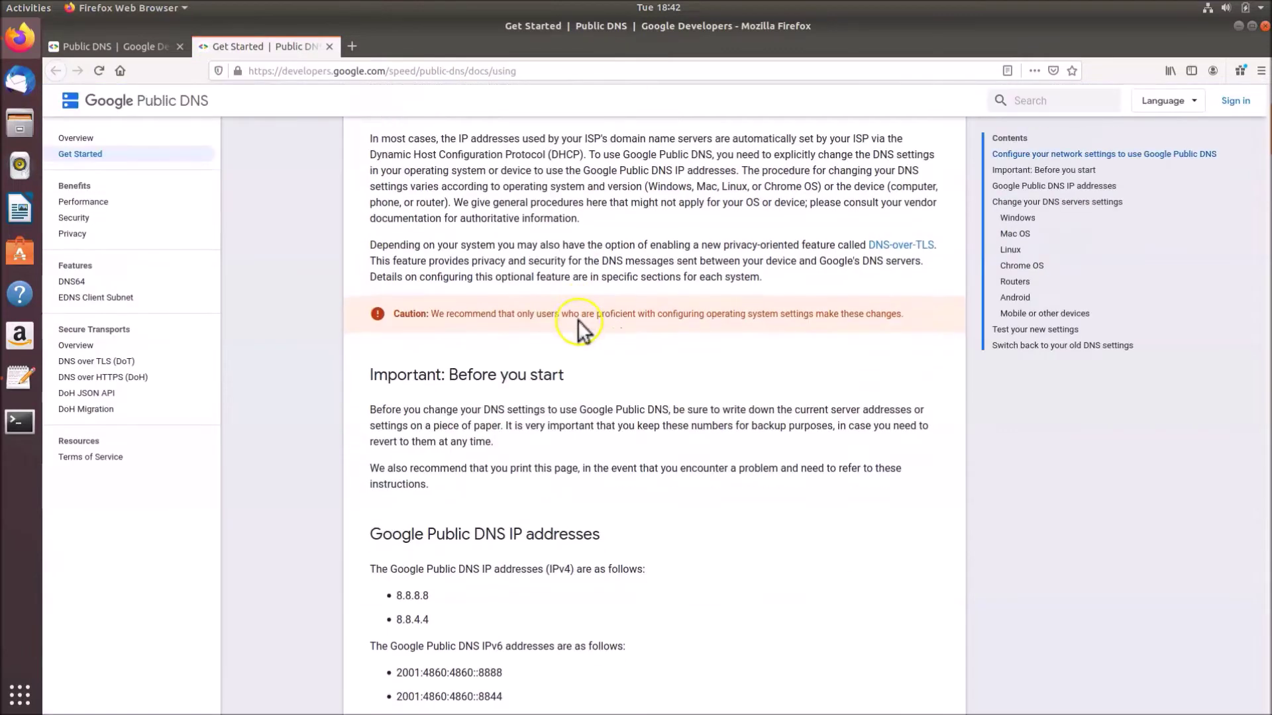
pyautogui.scroll(-4, 577, 321)
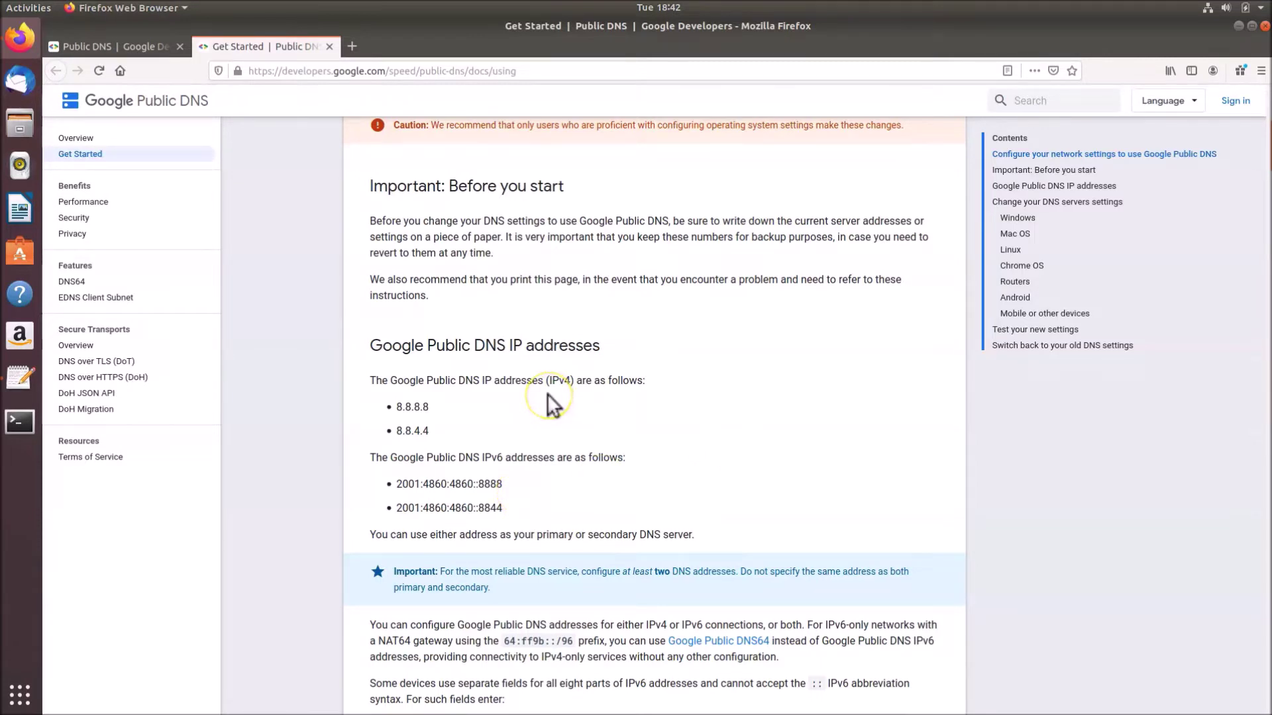
pyautogui.click(1238, 26)
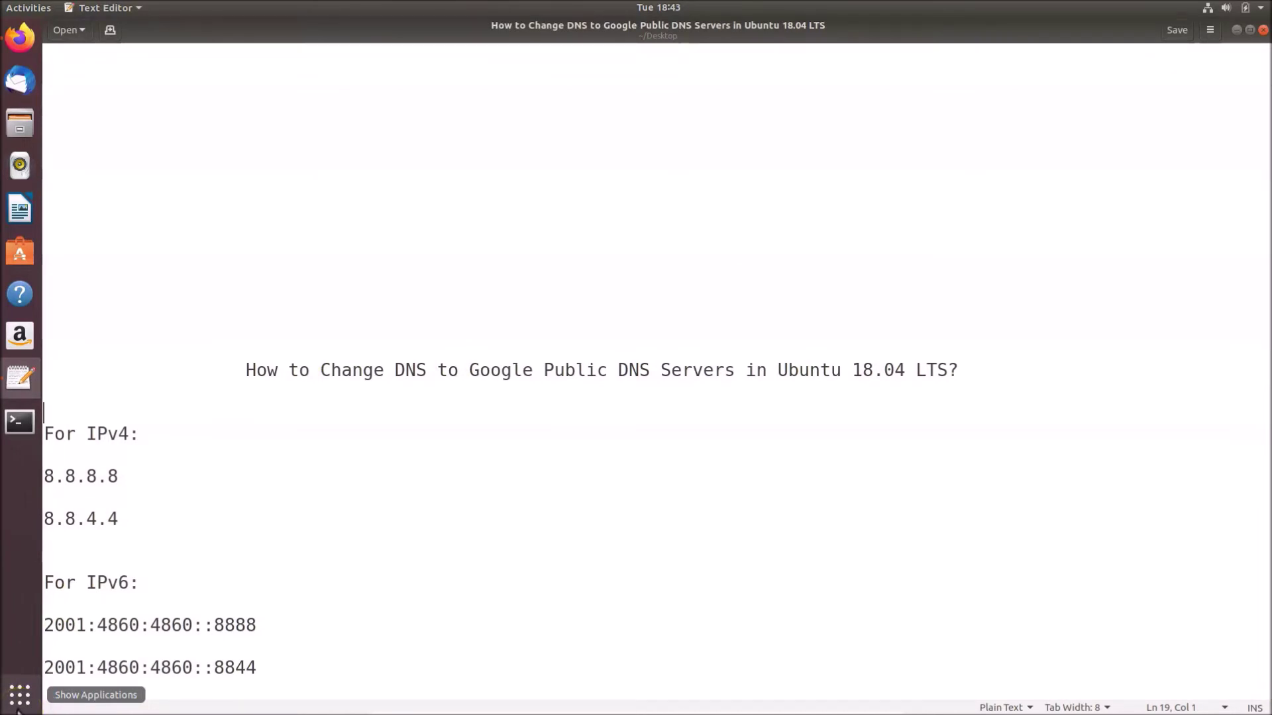
# Launch Settings by searching 'settings', close it, and hide the text editor
pyautogui.click(15, 709)
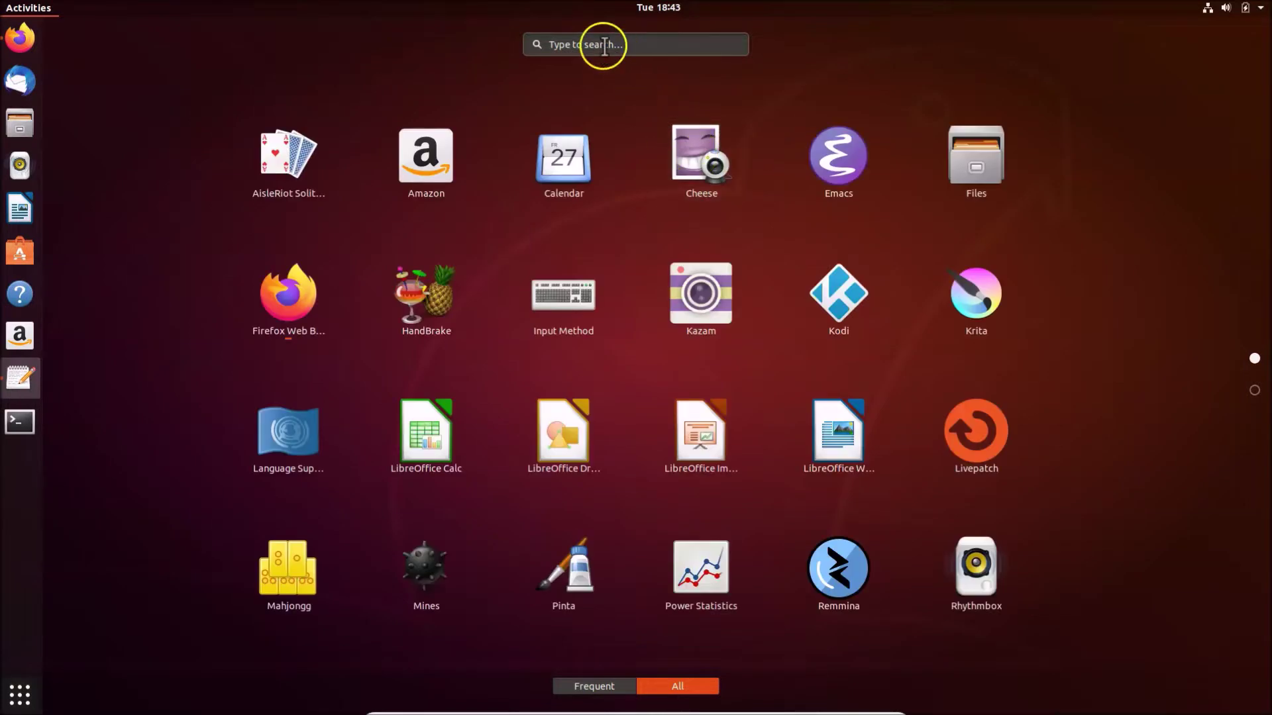
pyautogui.click(620, 44)
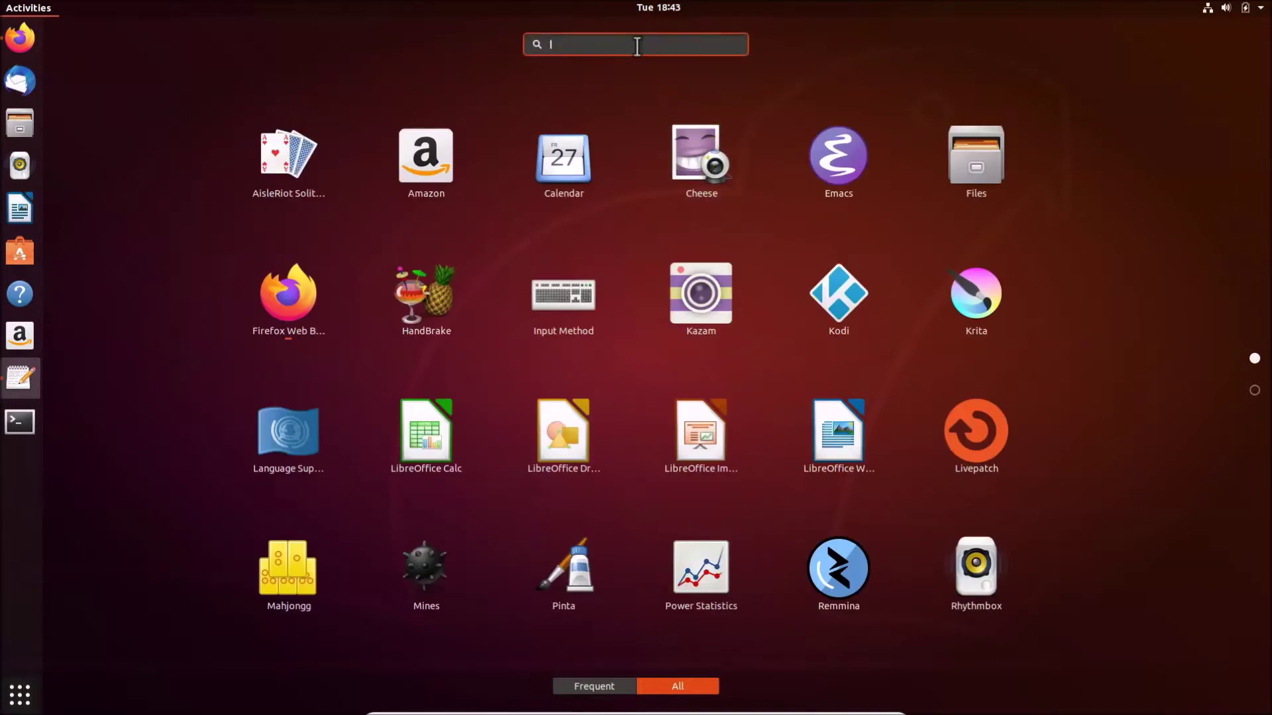
pyautogui.write('s')
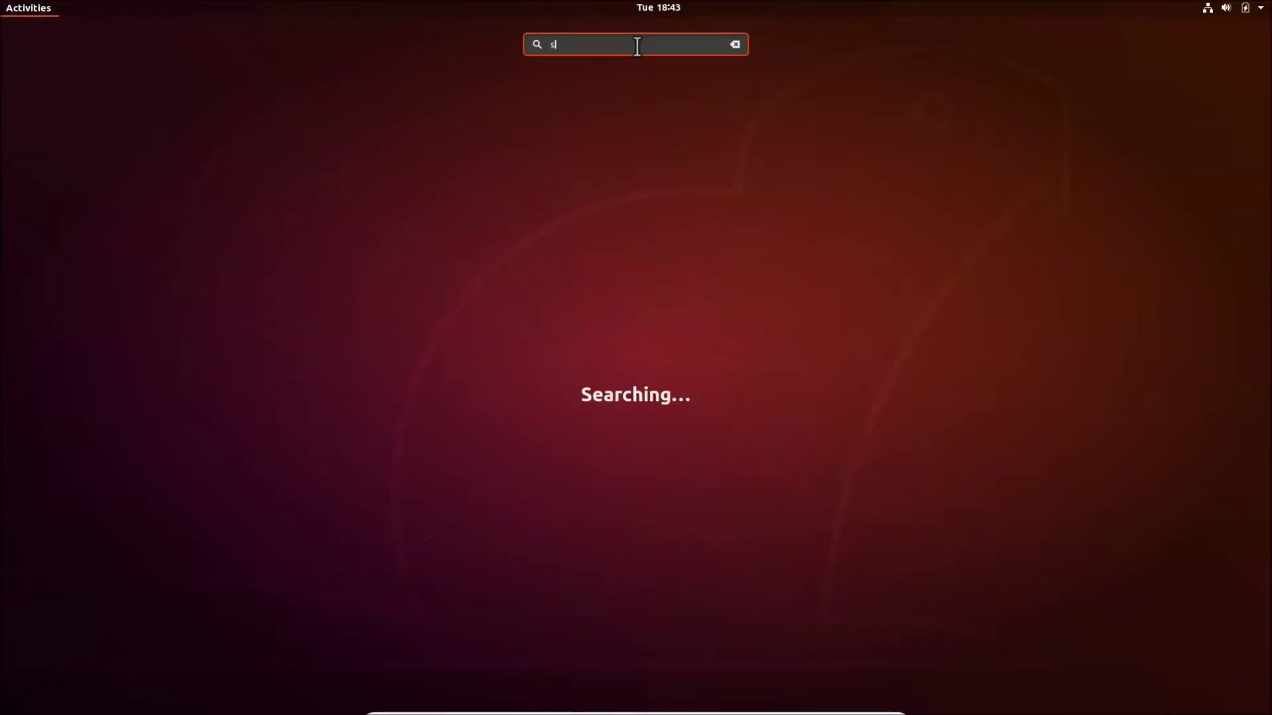
pyautogui.write('ettings')
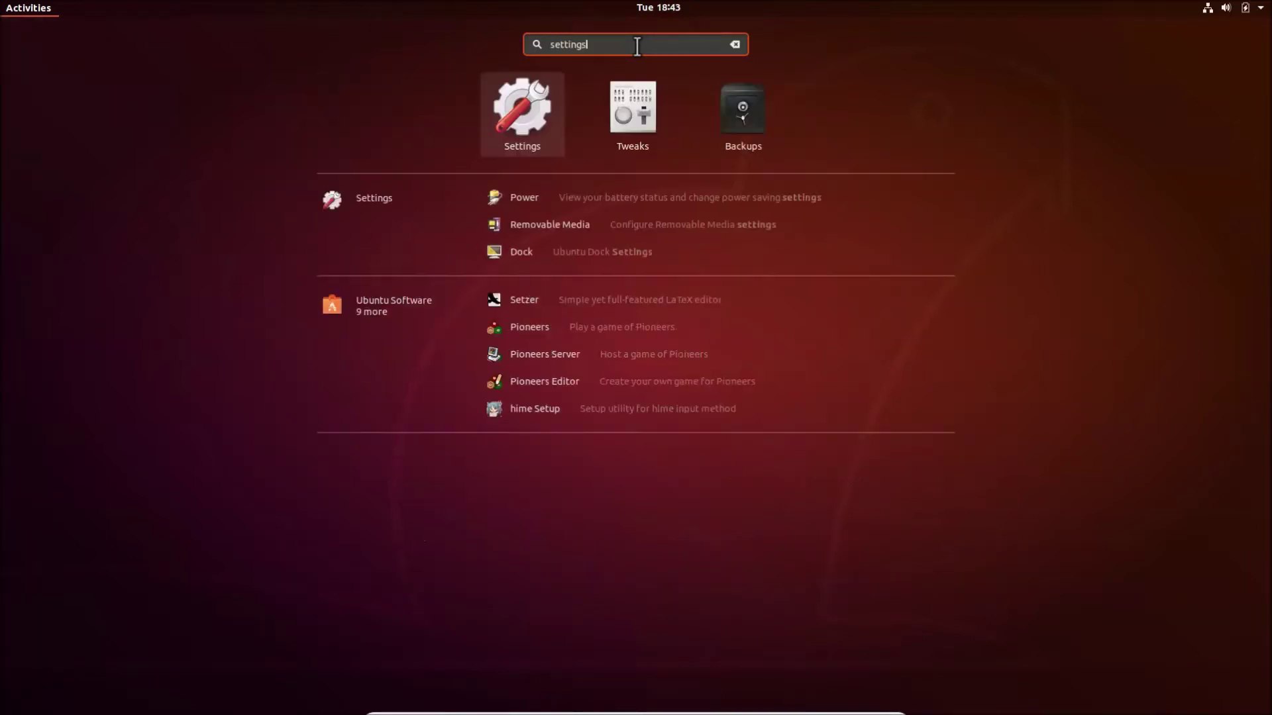
pyautogui.click(520, 140)
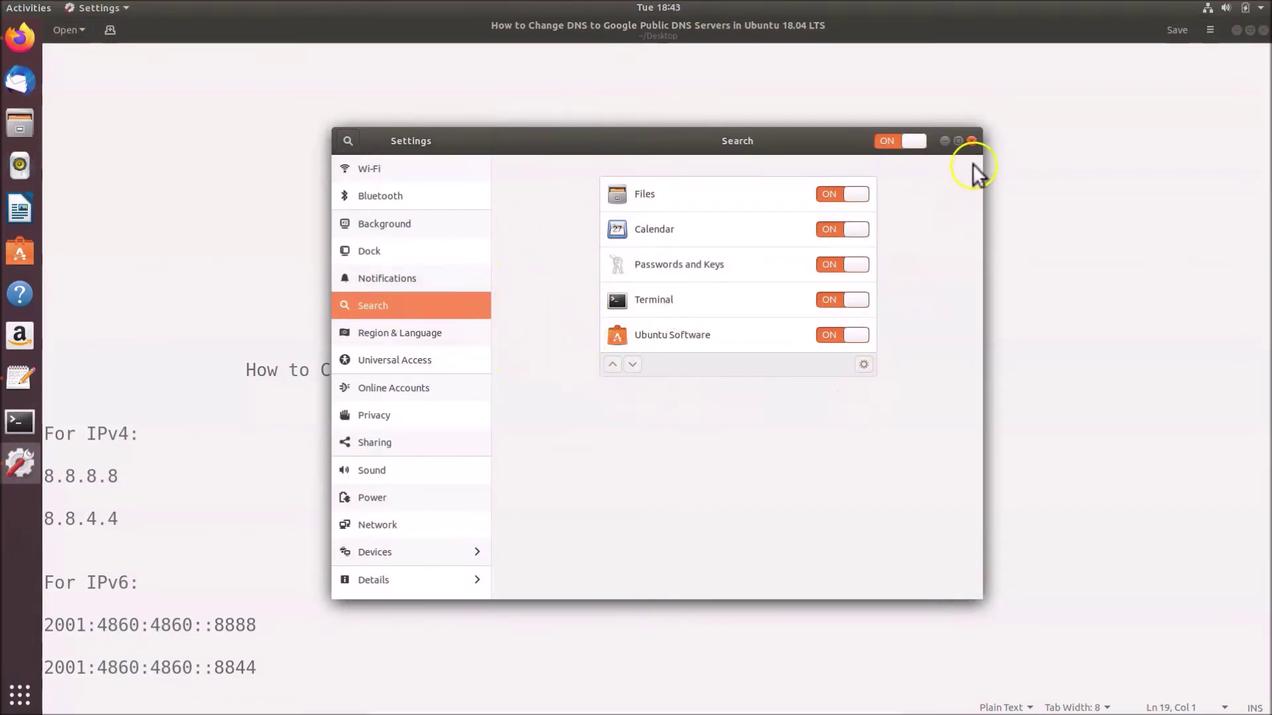
pyautogui.click(972, 142)
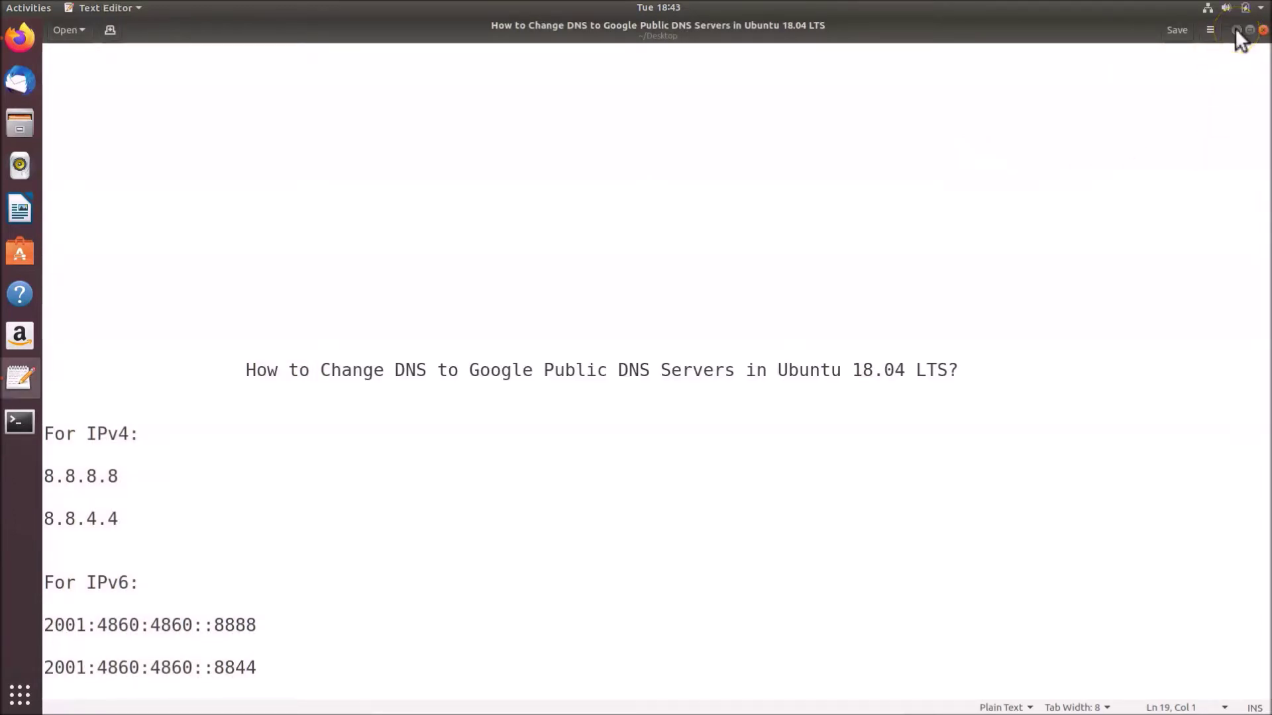
pyautogui.hotkey('ctrl', 'q')
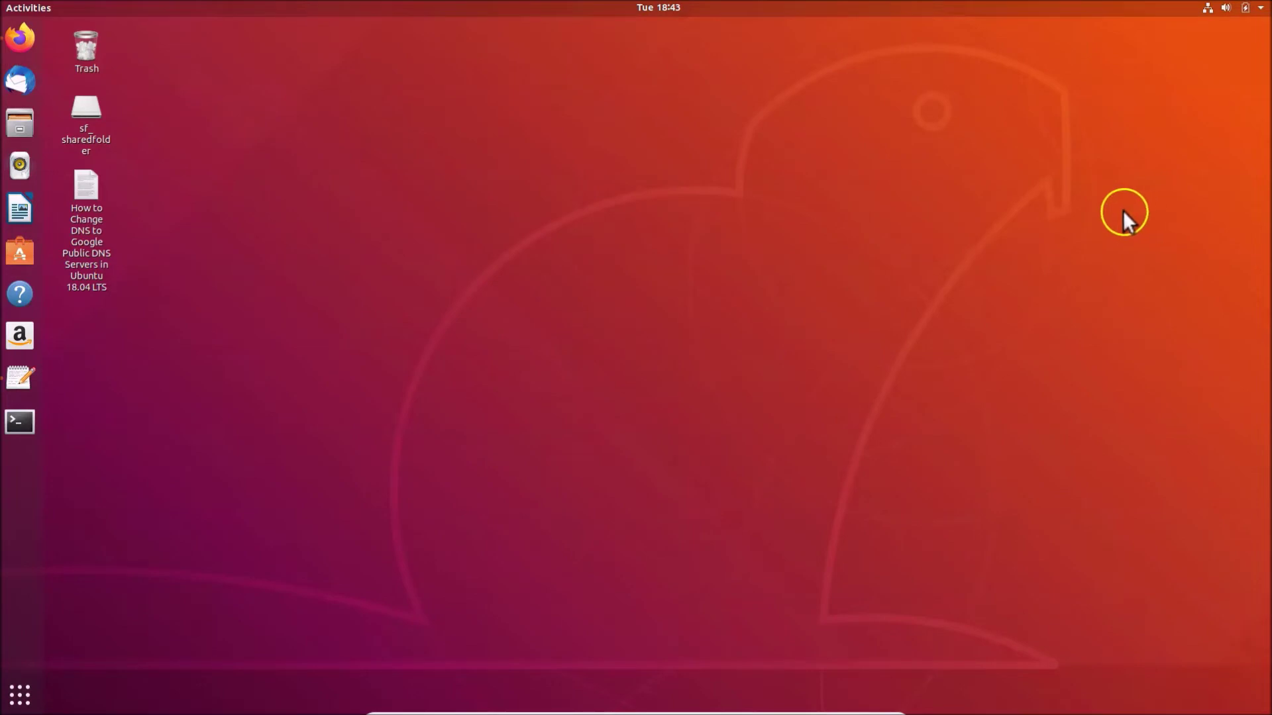
# Open Settings from the system menu and go to the Network panel
pyautogui.click(1226, 8)
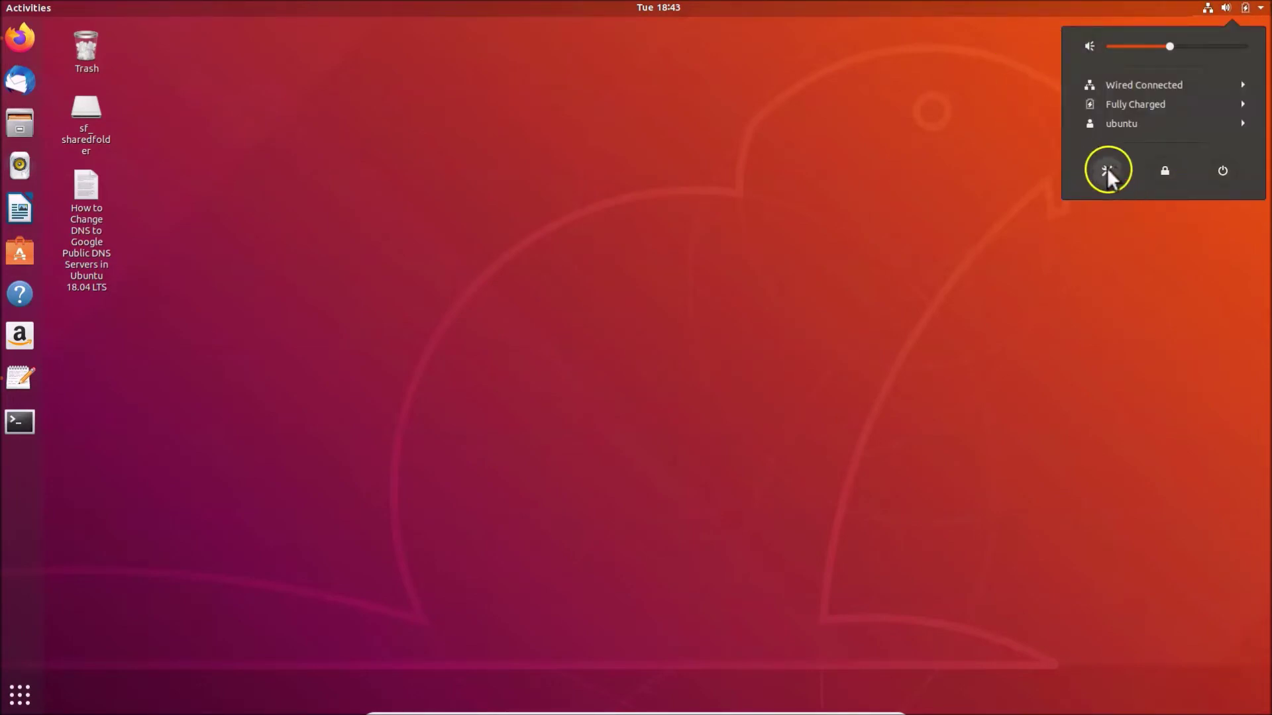
pyautogui.click(1109, 170)
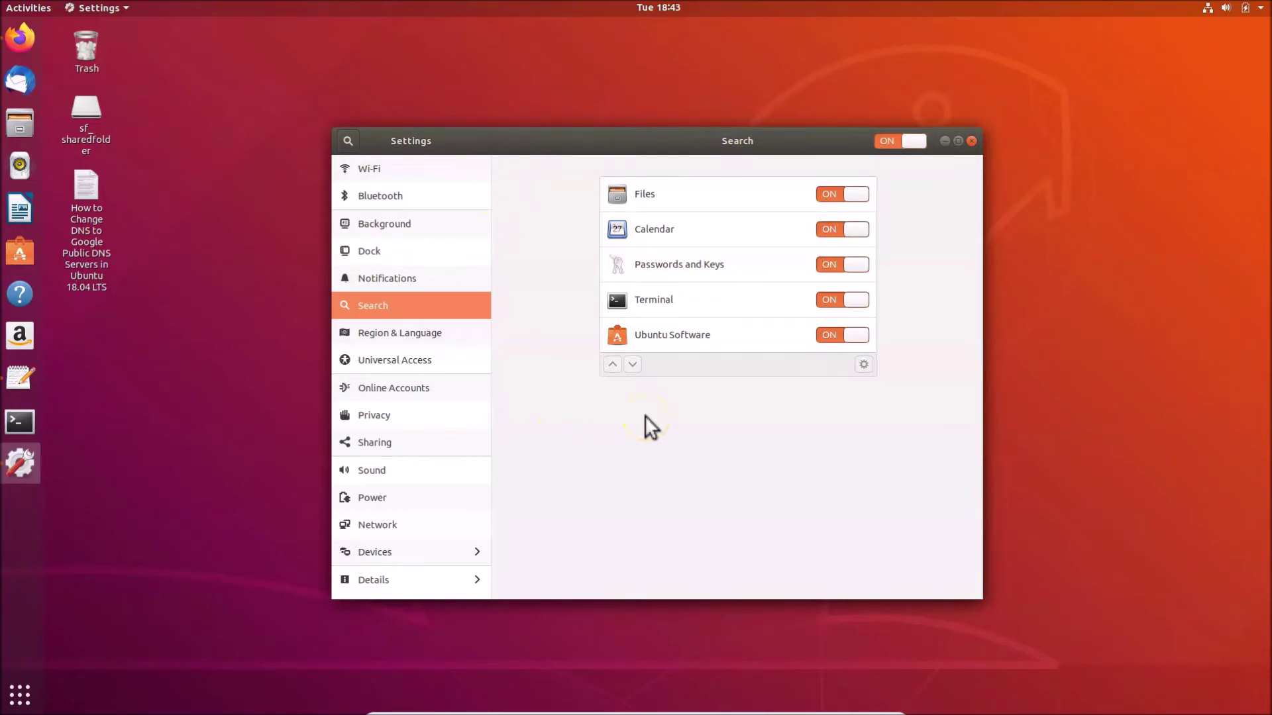
pyautogui.click(369, 171)
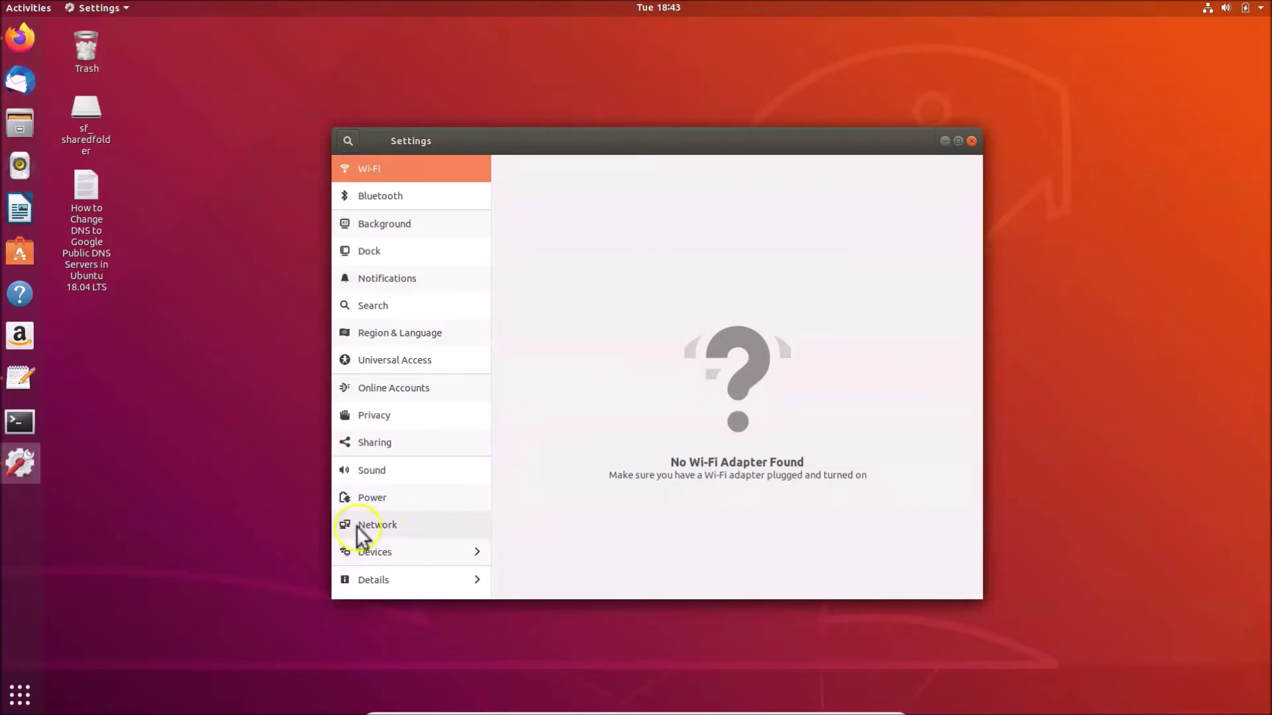
pyautogui.click(414, 525)
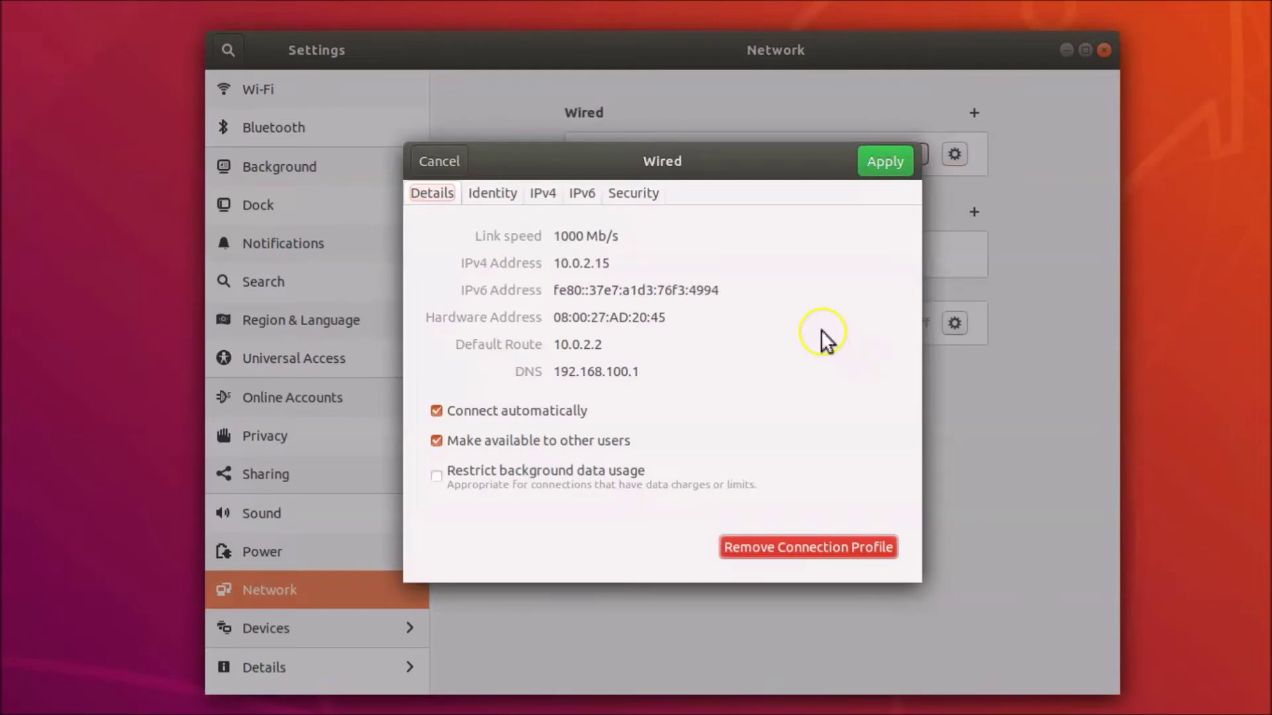
# Show the Wired connection's Details tab and select its DNS value 192.168.100.1
pyautogui.click(542, 198)
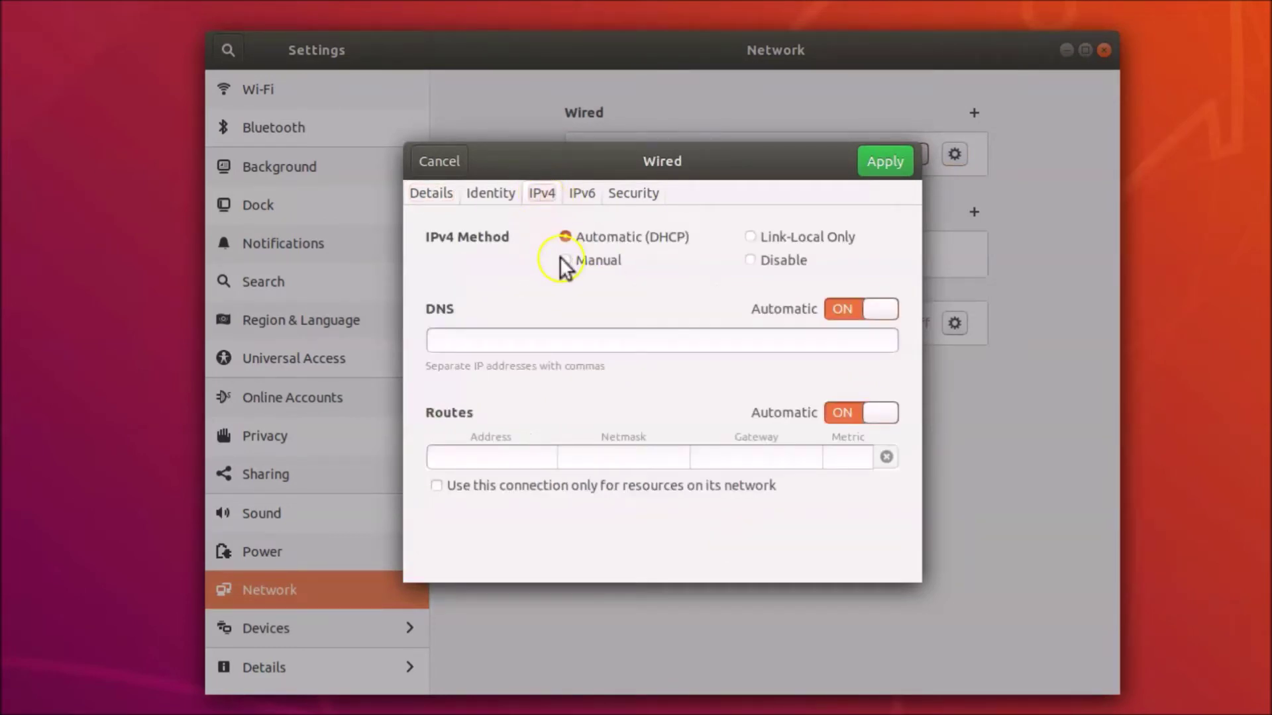
pyautogui.click(432, 196)
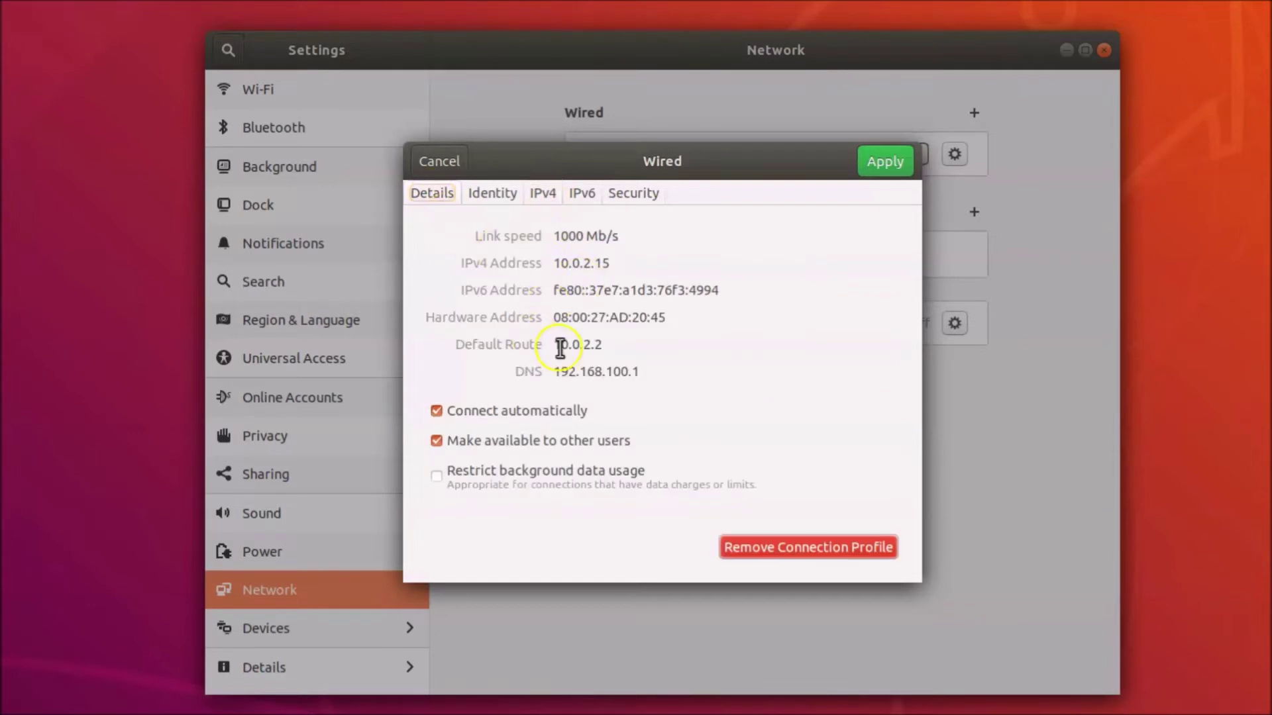
pyautogui.moveTo(558, 371); pyautogui.dragTo(649, 375)
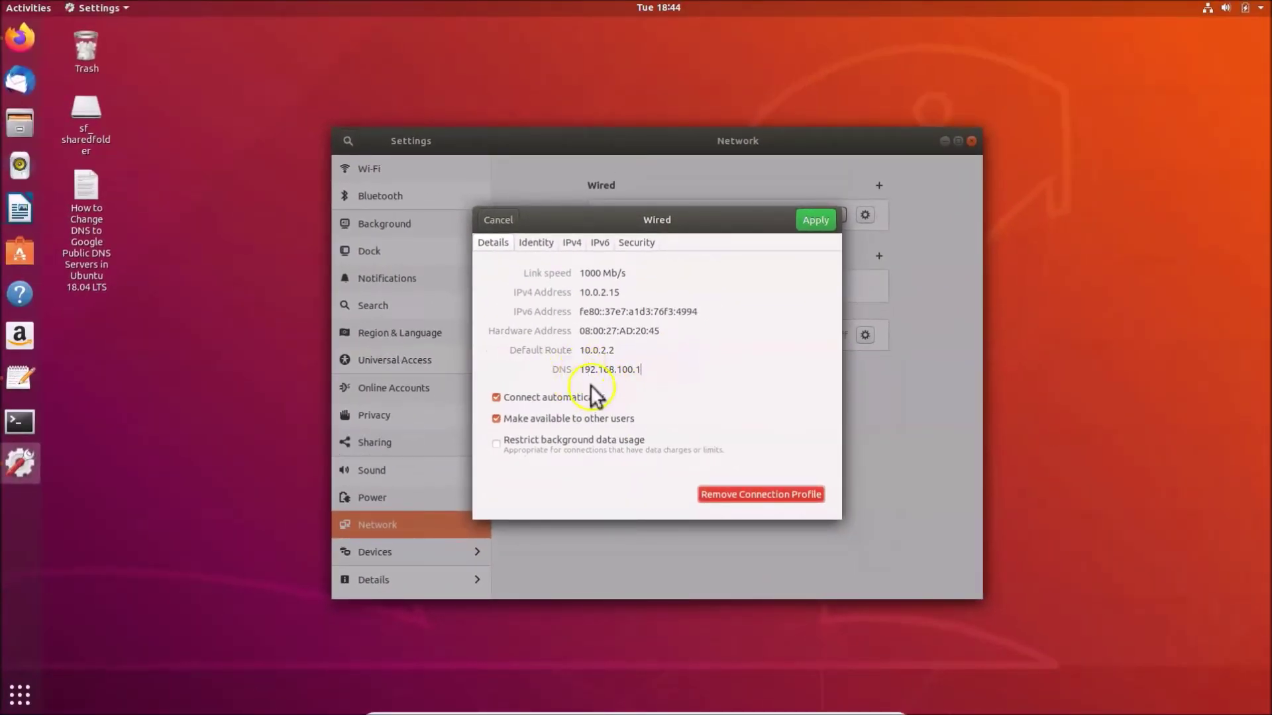
# Write 'current dns server address: 192.168.100.1' near the top of the gedit notes
pyautogui.click(27, 382)
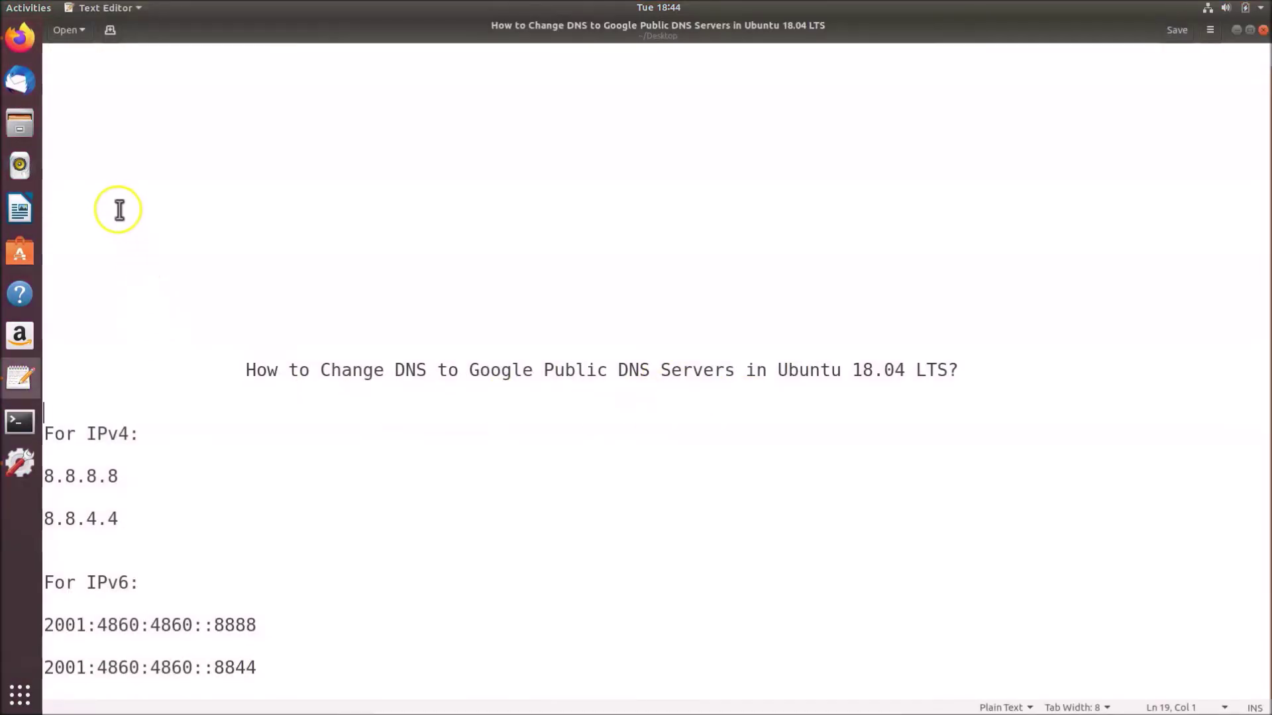
pyautogui.click(112, 186)
pyautogui.write('current dns s')
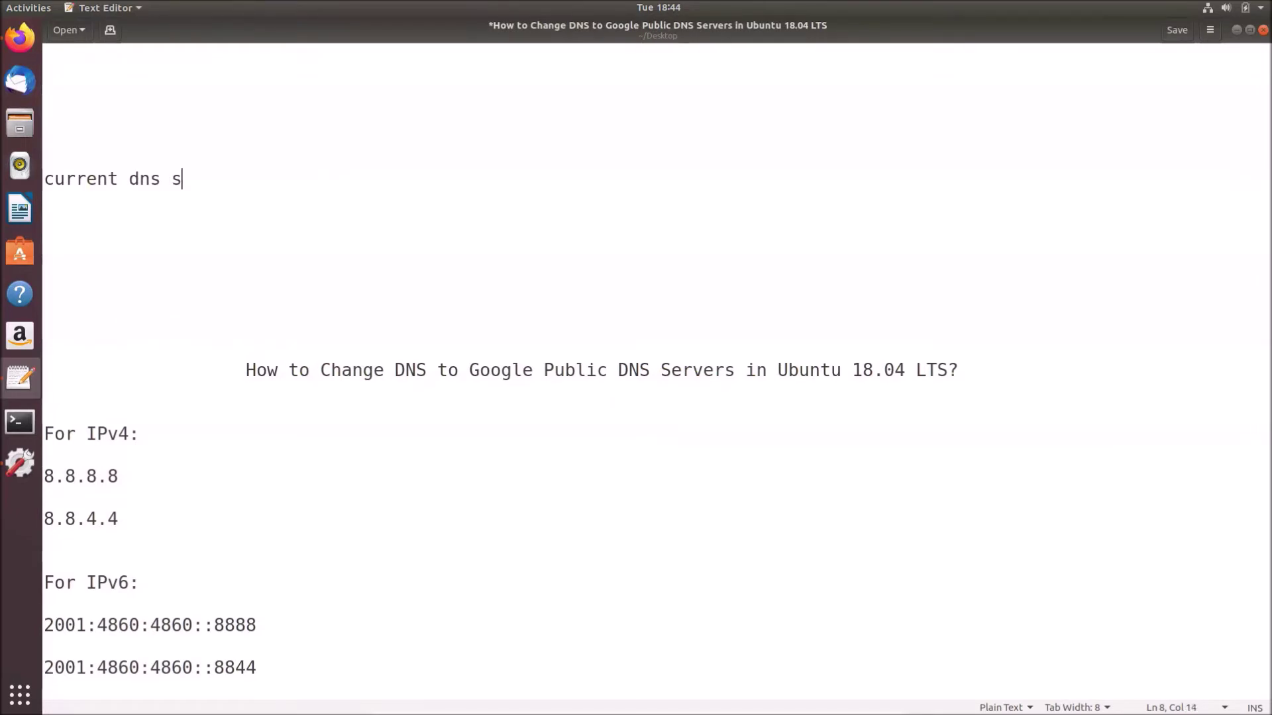
pyautogui.write('erver addre')
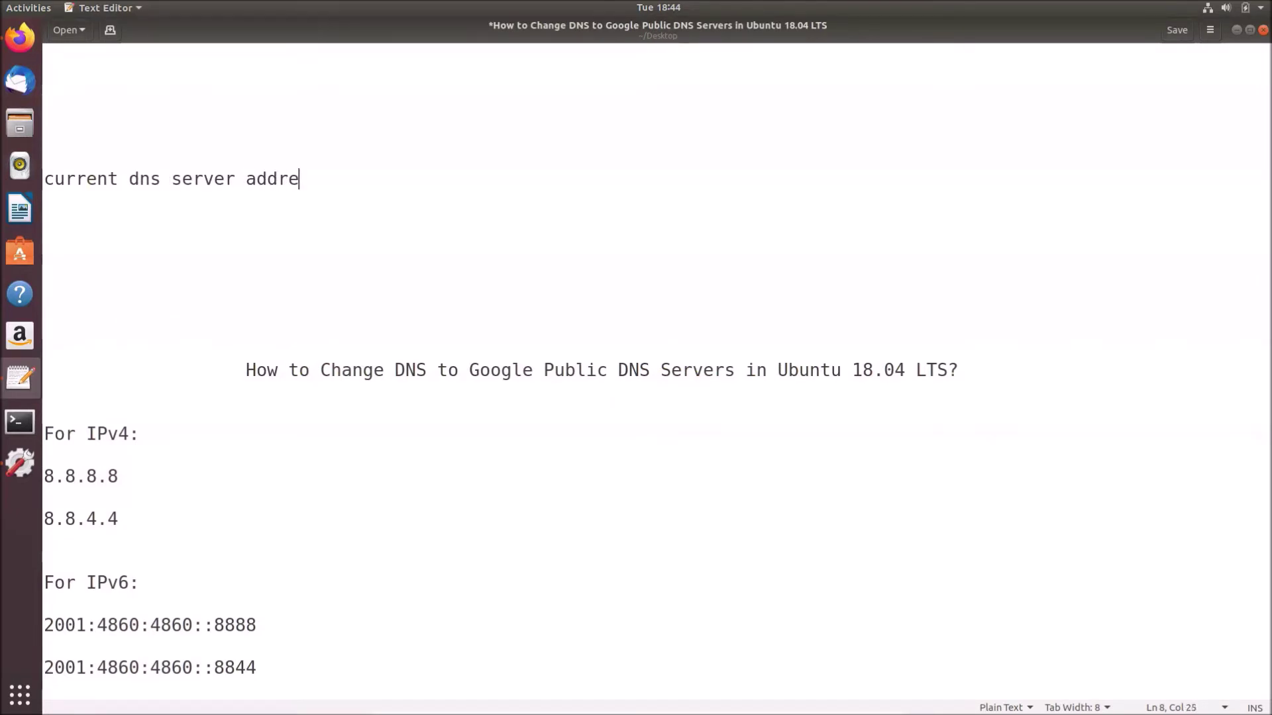
pyautogui.write('ss:')
pyautogui.press('Return')
pyautogui.press('Return')
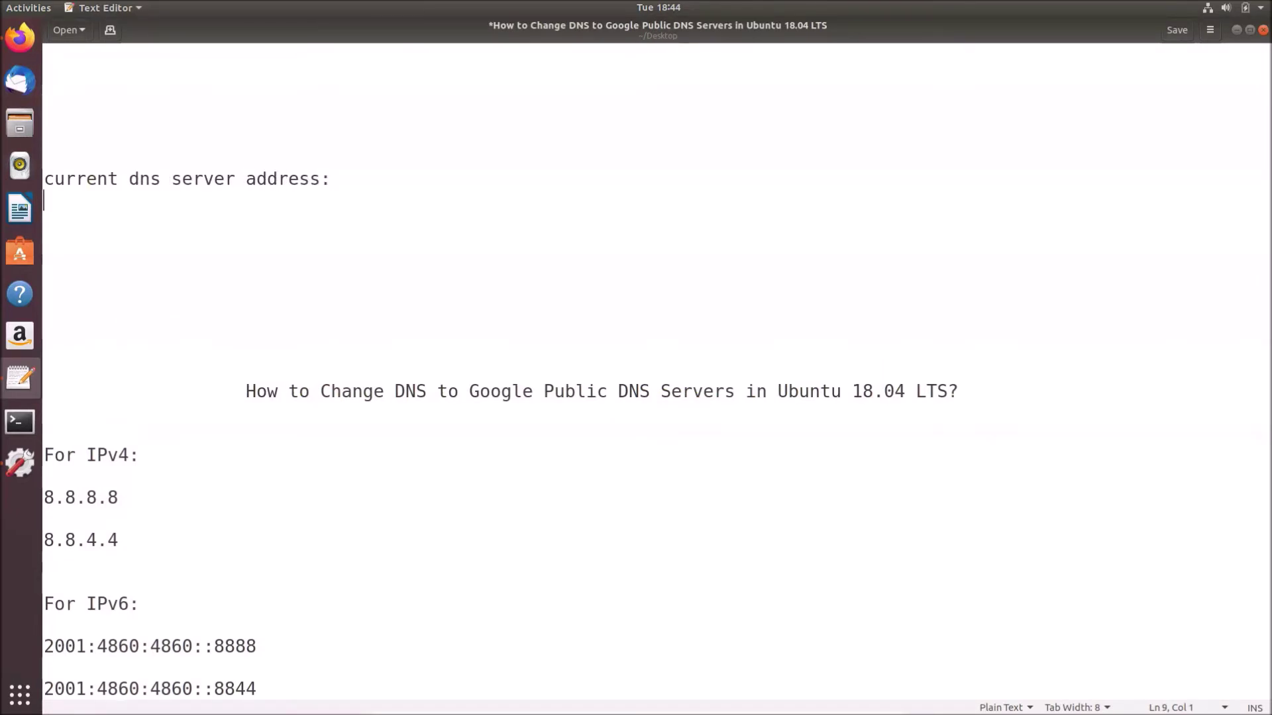
pyautogui.write('192')
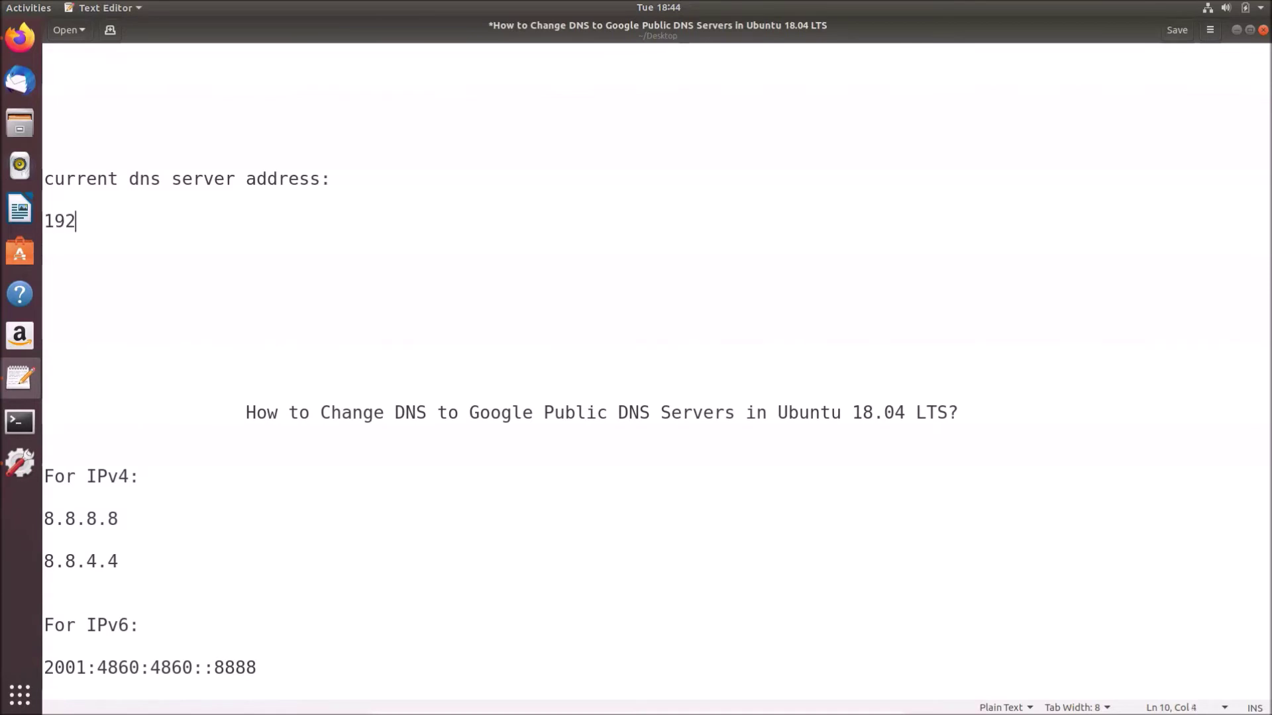
pyautogui.write('.168.100')
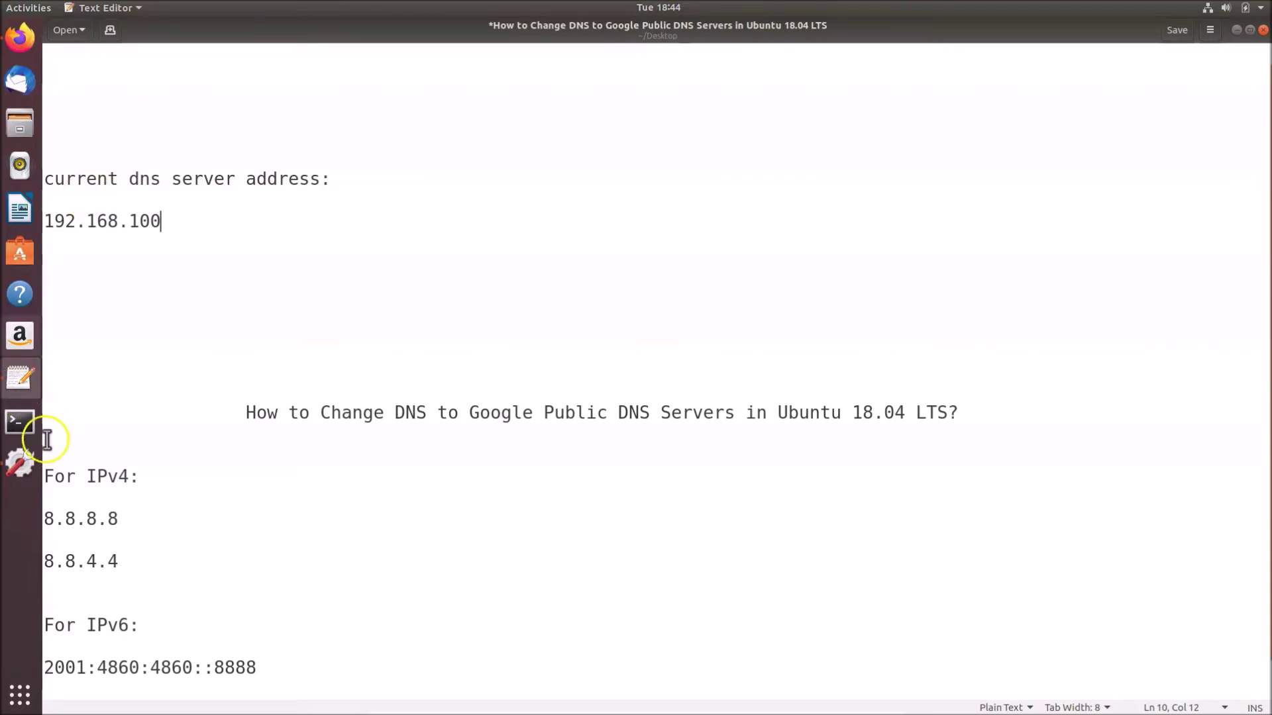
pyautogui.click(20, 463)
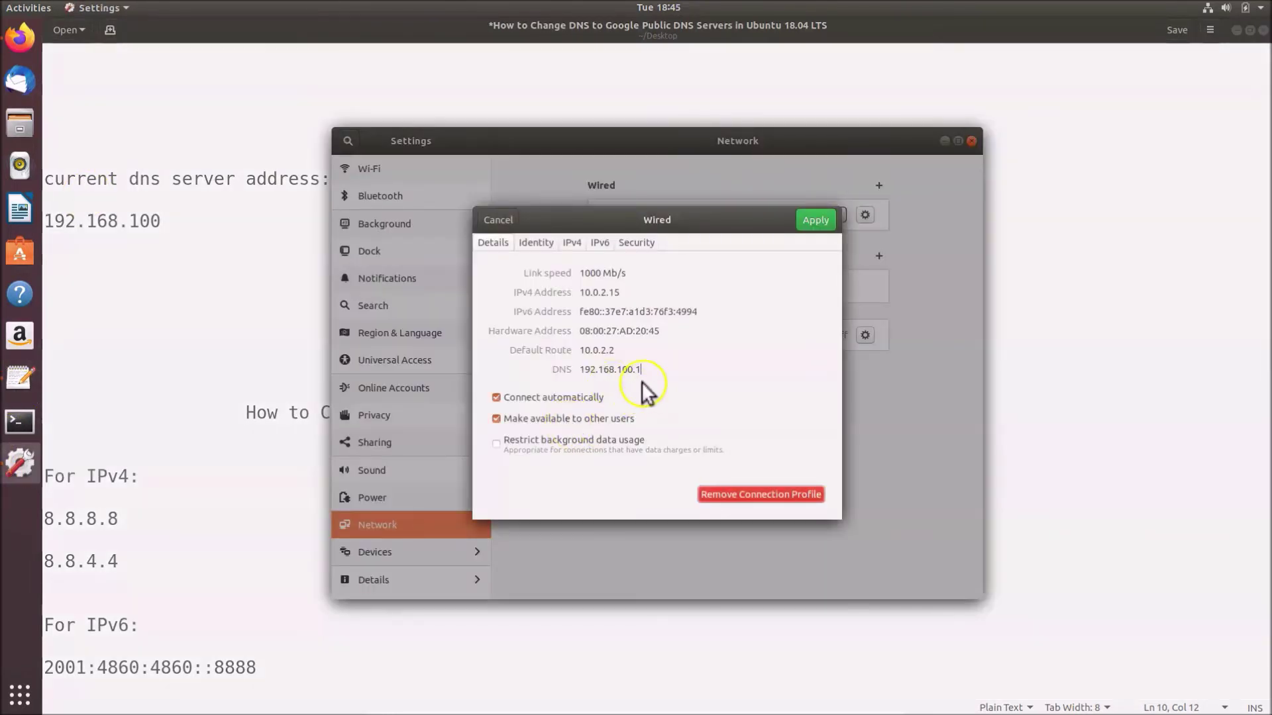
pyautogui.click(179, 226)
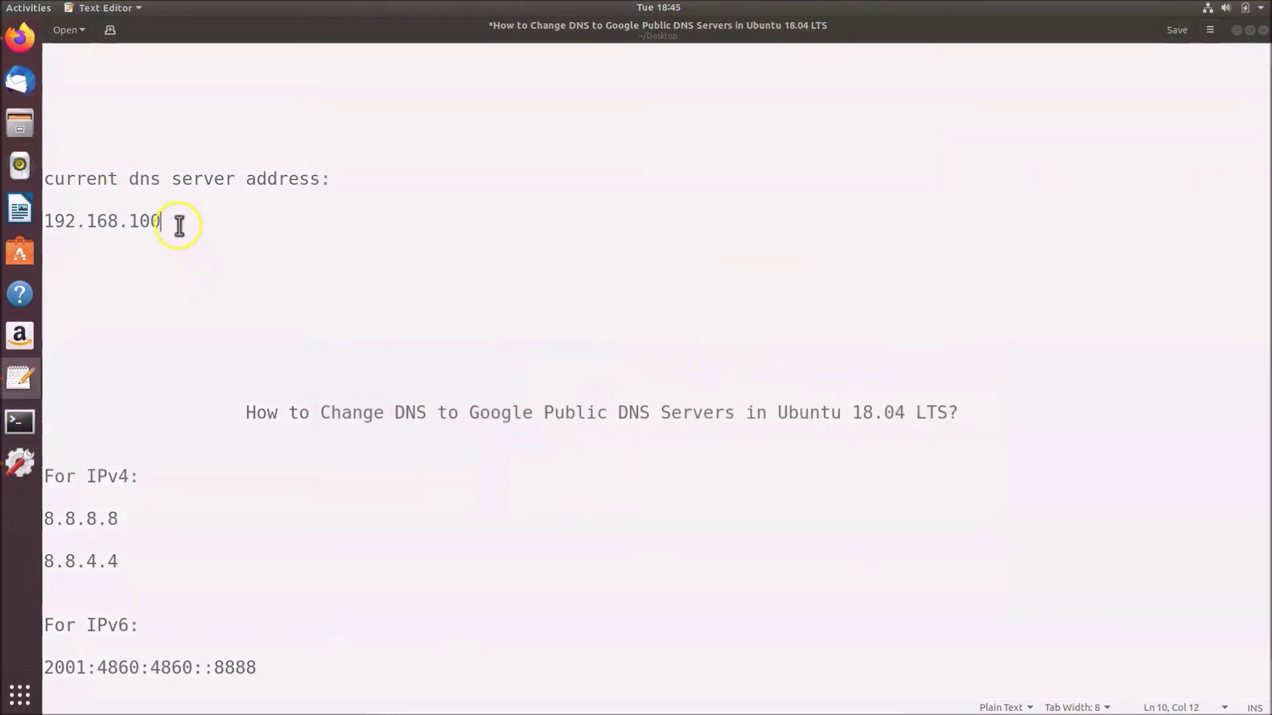
pyautogui.write('.1')
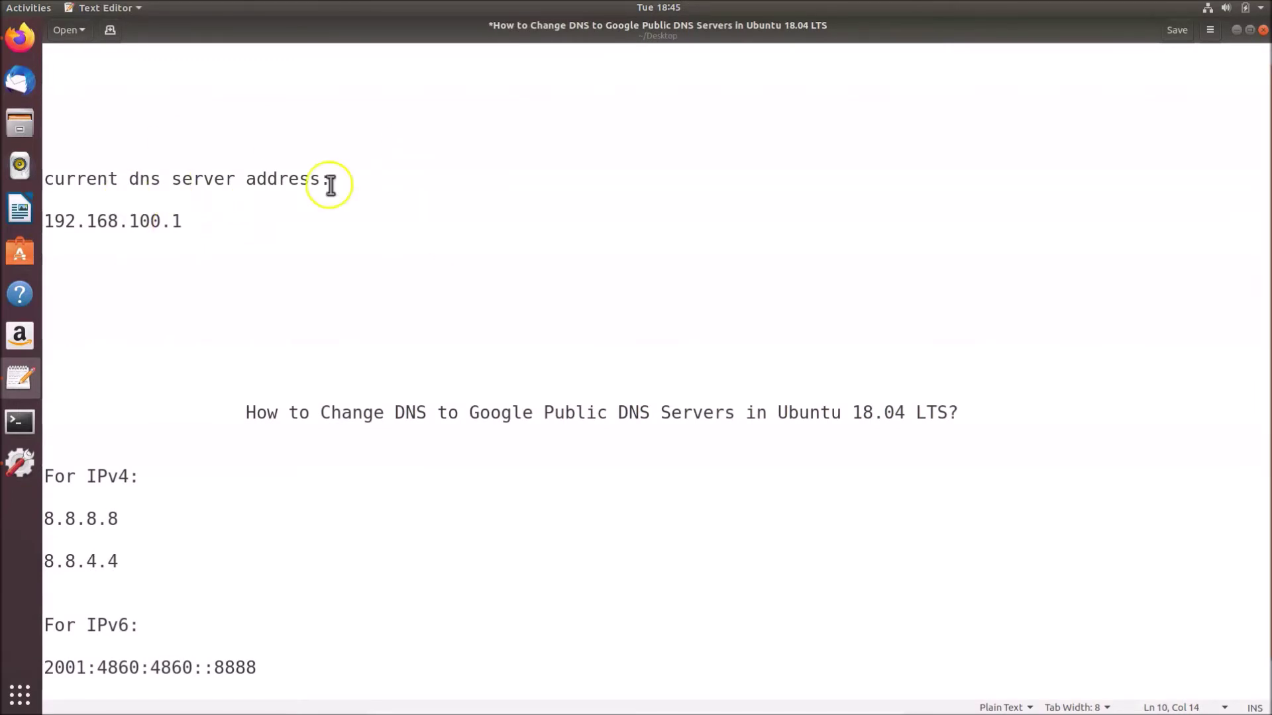
pyautogui.click(21, 464)
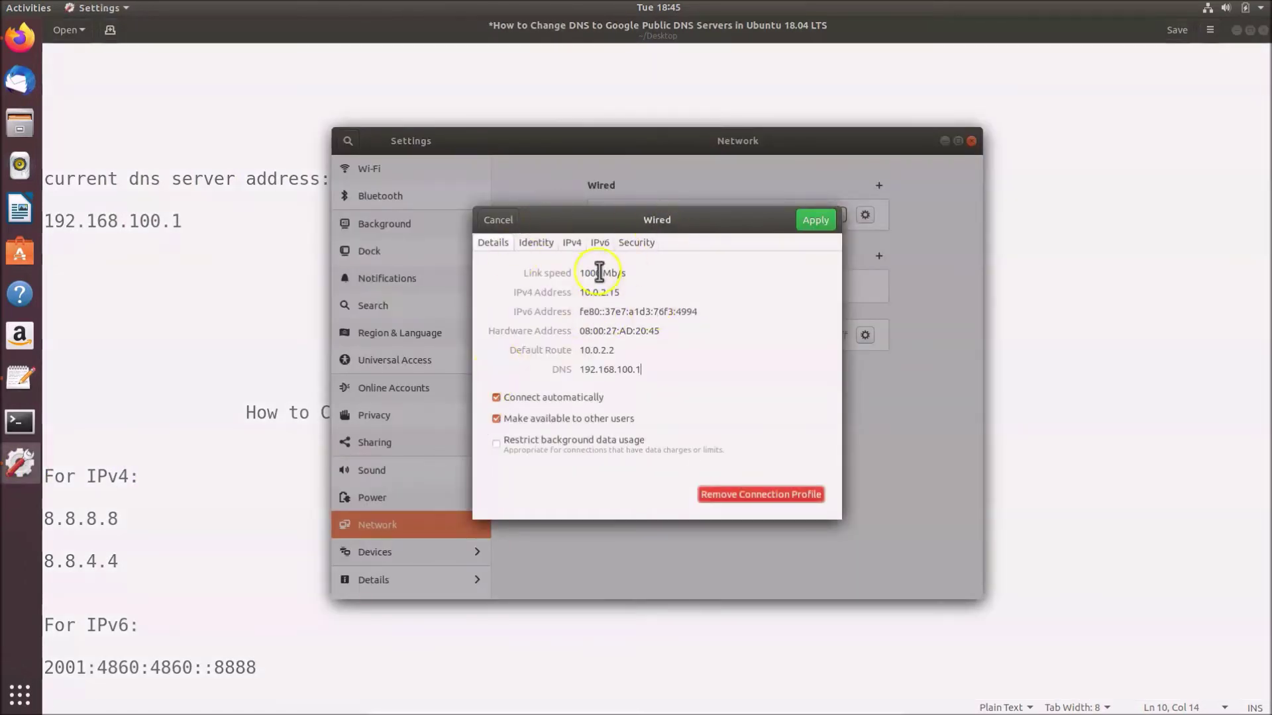
# On the IPv4 tab, turn automatic DNS off and enter 8.8.8.8,8.8.4.4
pyautogui.click(572, 242)
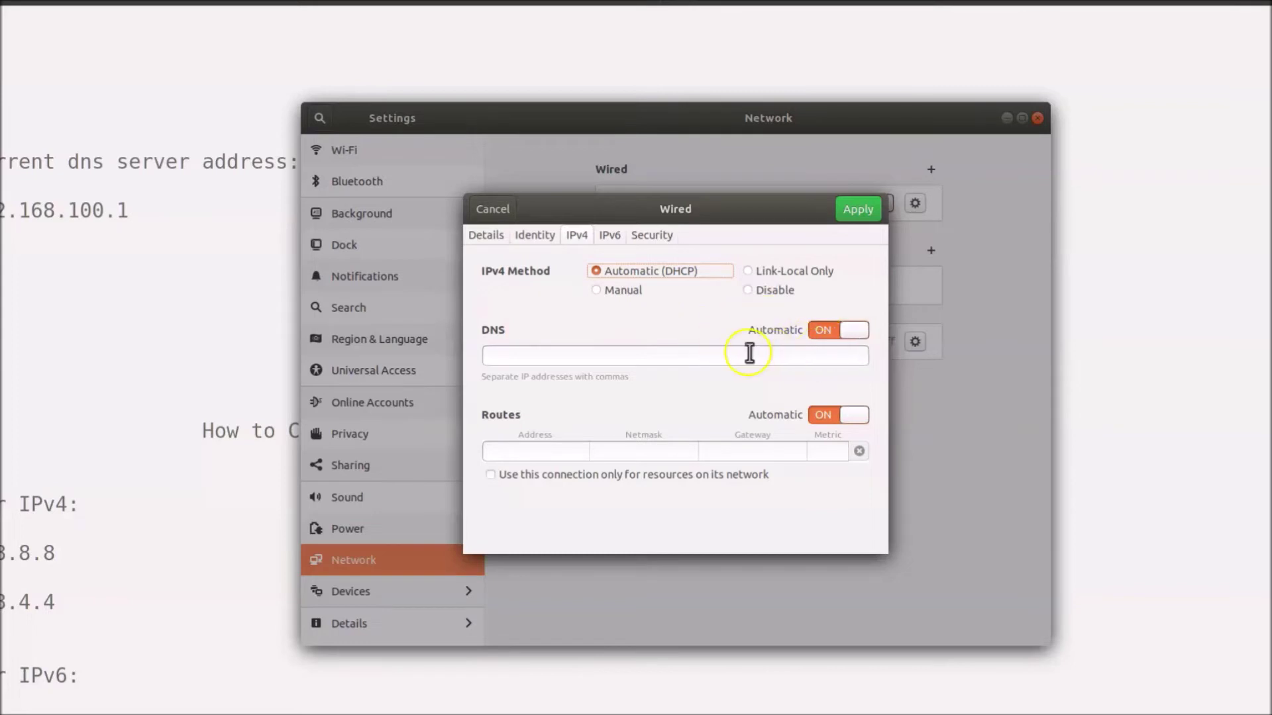
pyautogui.click(856, 333)
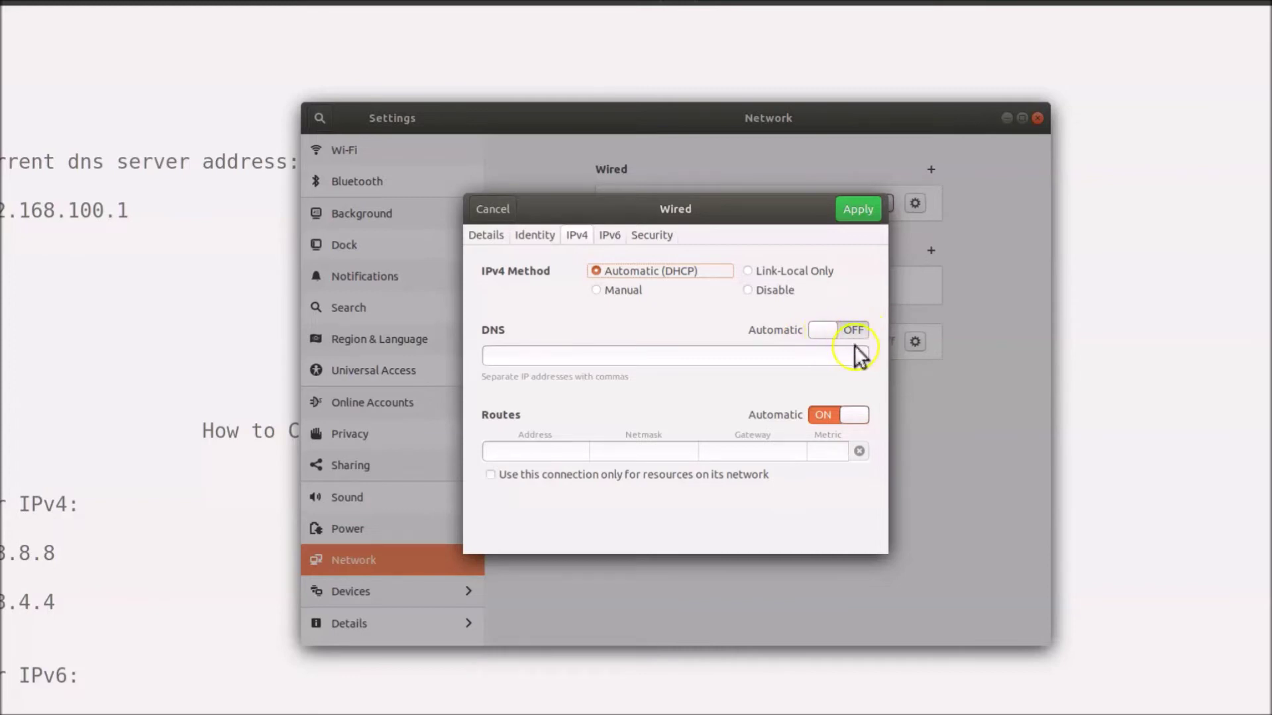
pyautogui.click(548, 354)
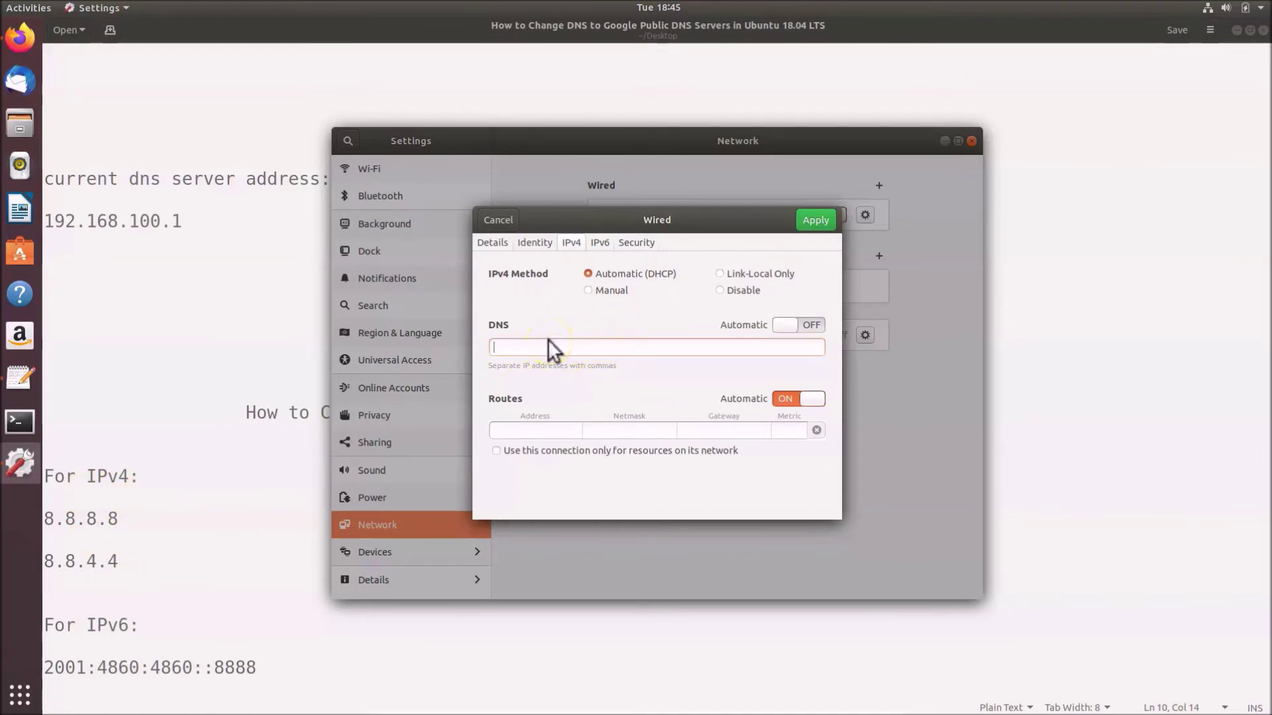
pyautogui.write('8.8.8.8,8.8.')
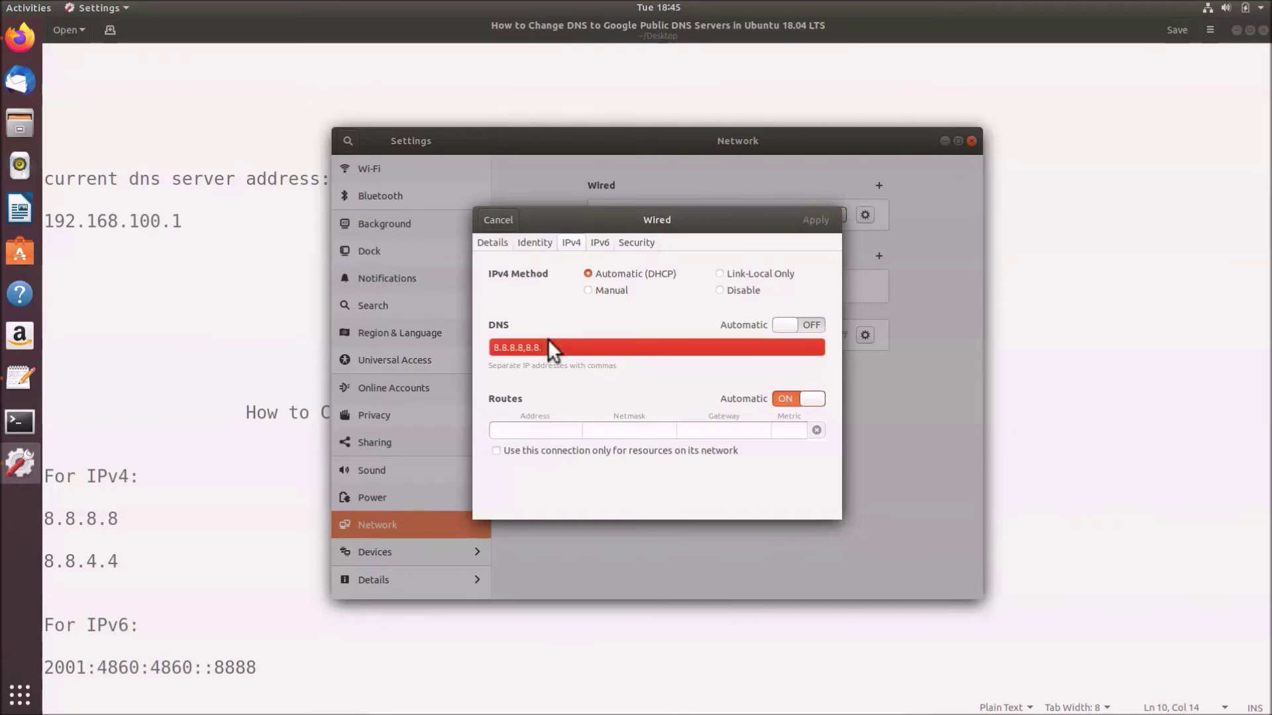
pyautogui.write('4.4')
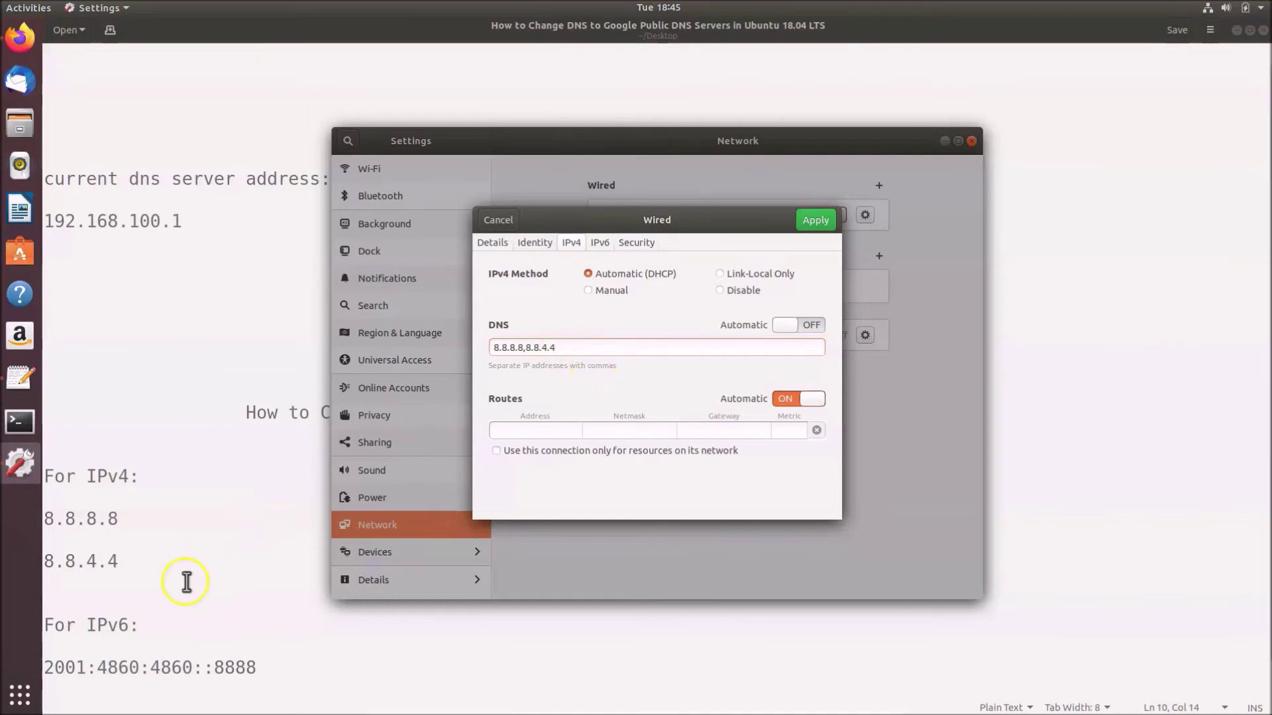
pyautogui.click(130, 630)
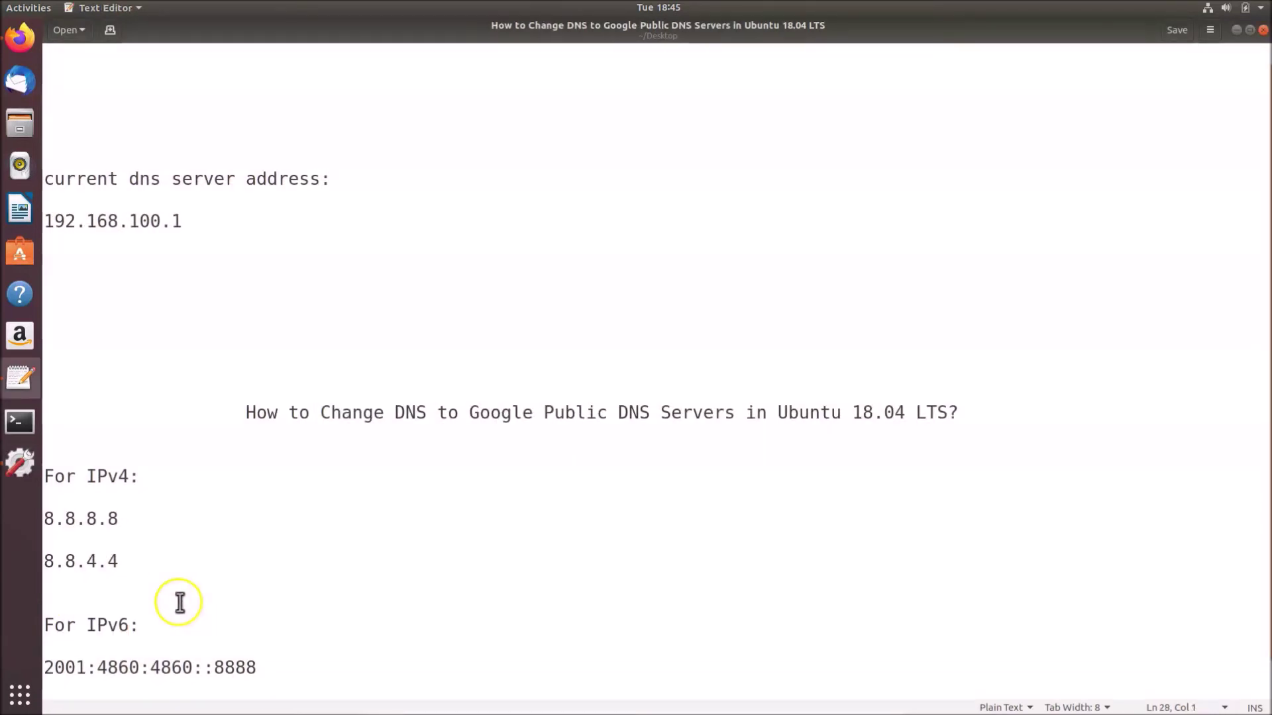
# On the Wired connection's IPv6 tab, switch automatic DNS off
pyautogui.scroll(-1, 261, 590)
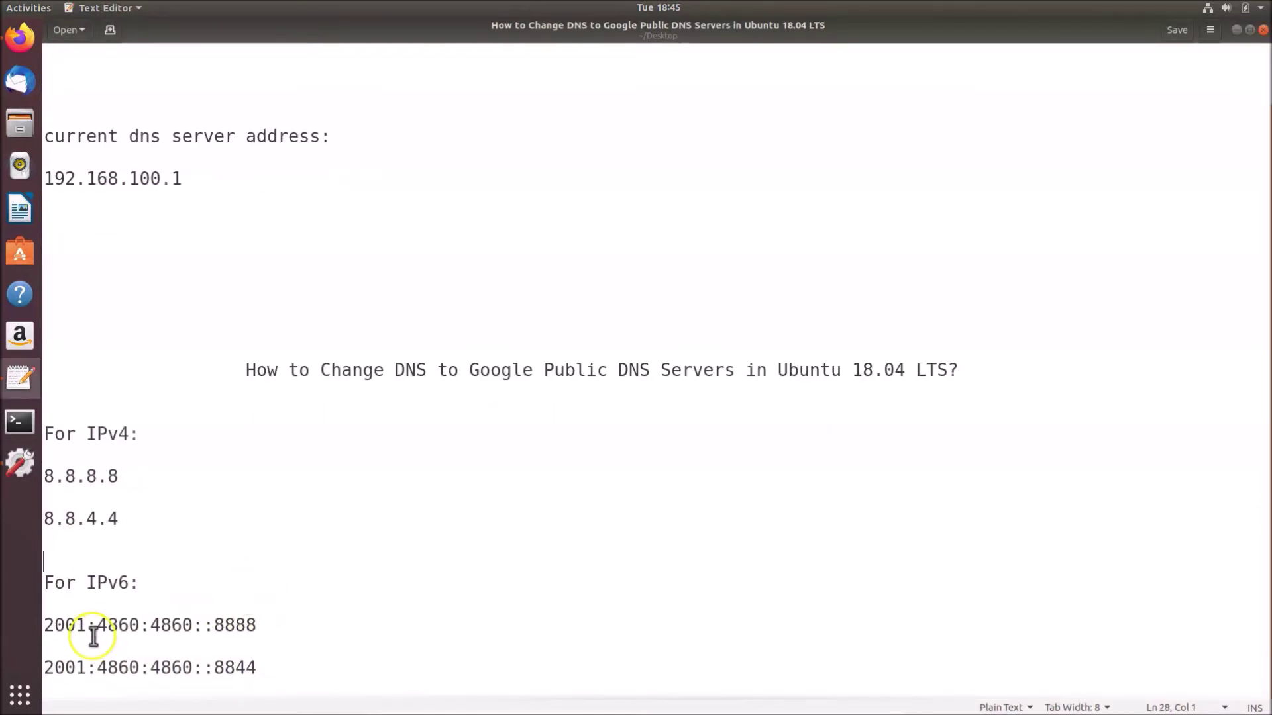
pyautogui.click(20, 462)
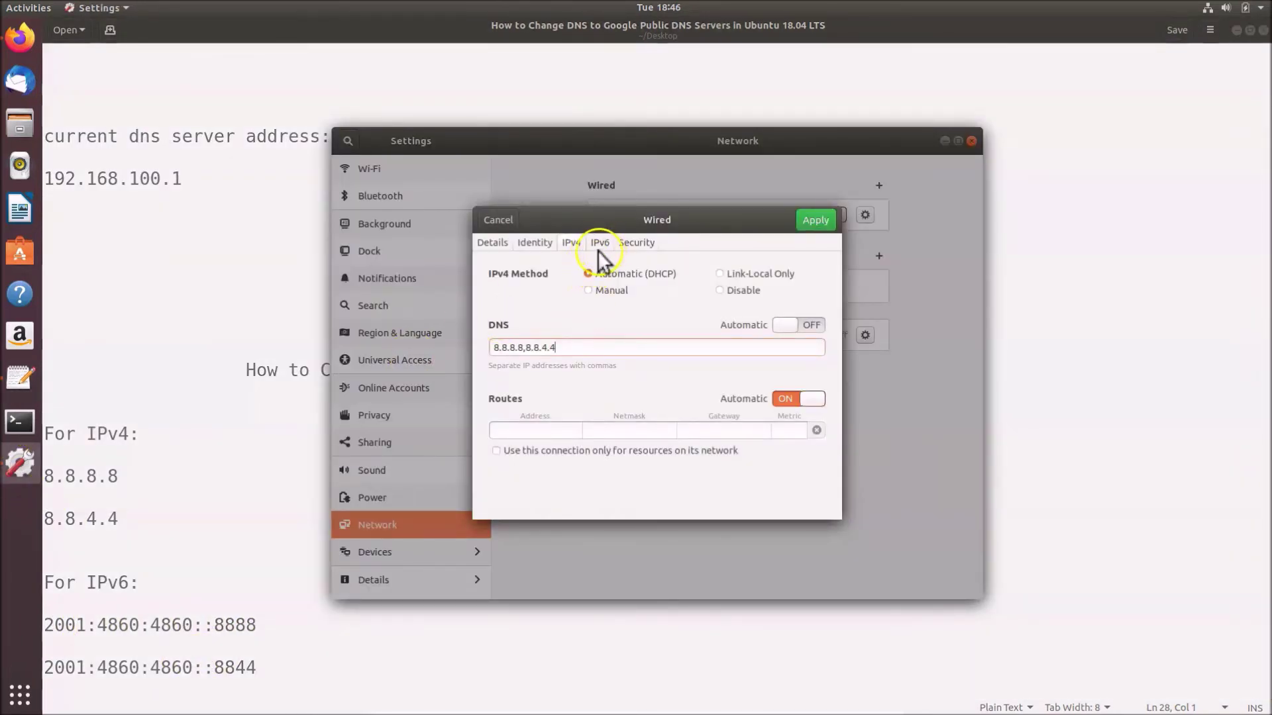
pyautogui.click(600, 242)
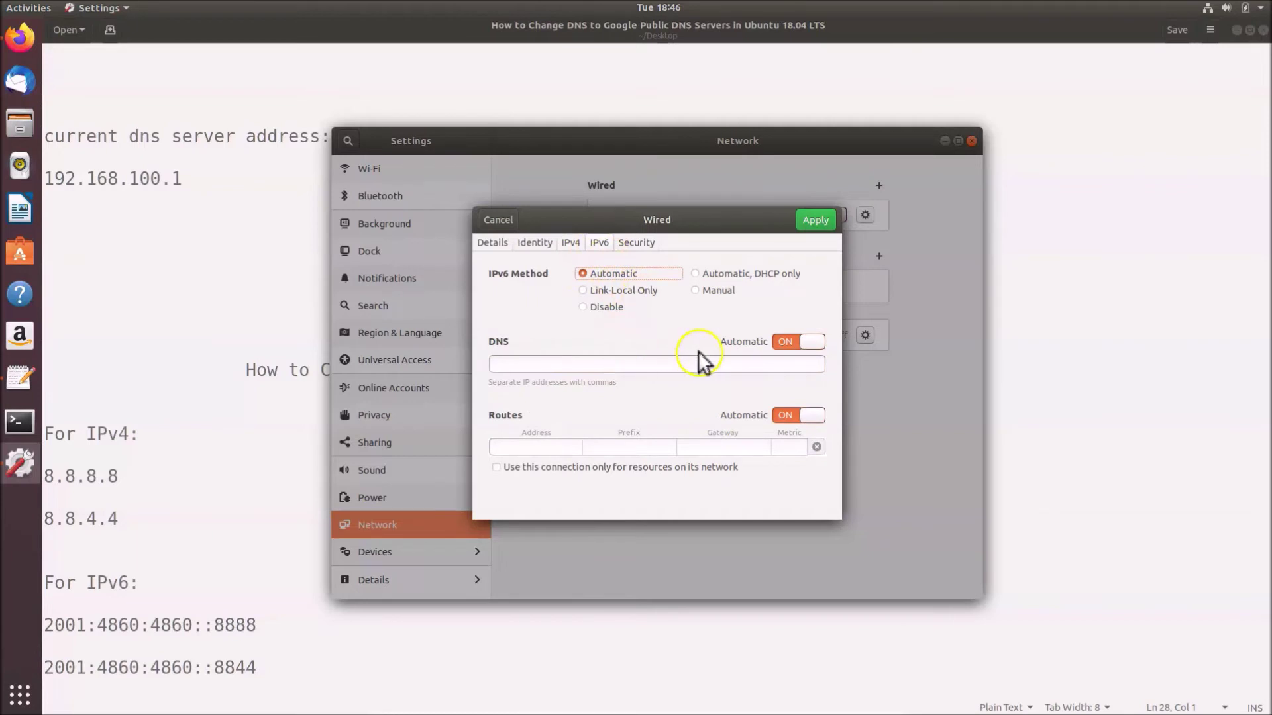
pyautogui.click(816, 343)
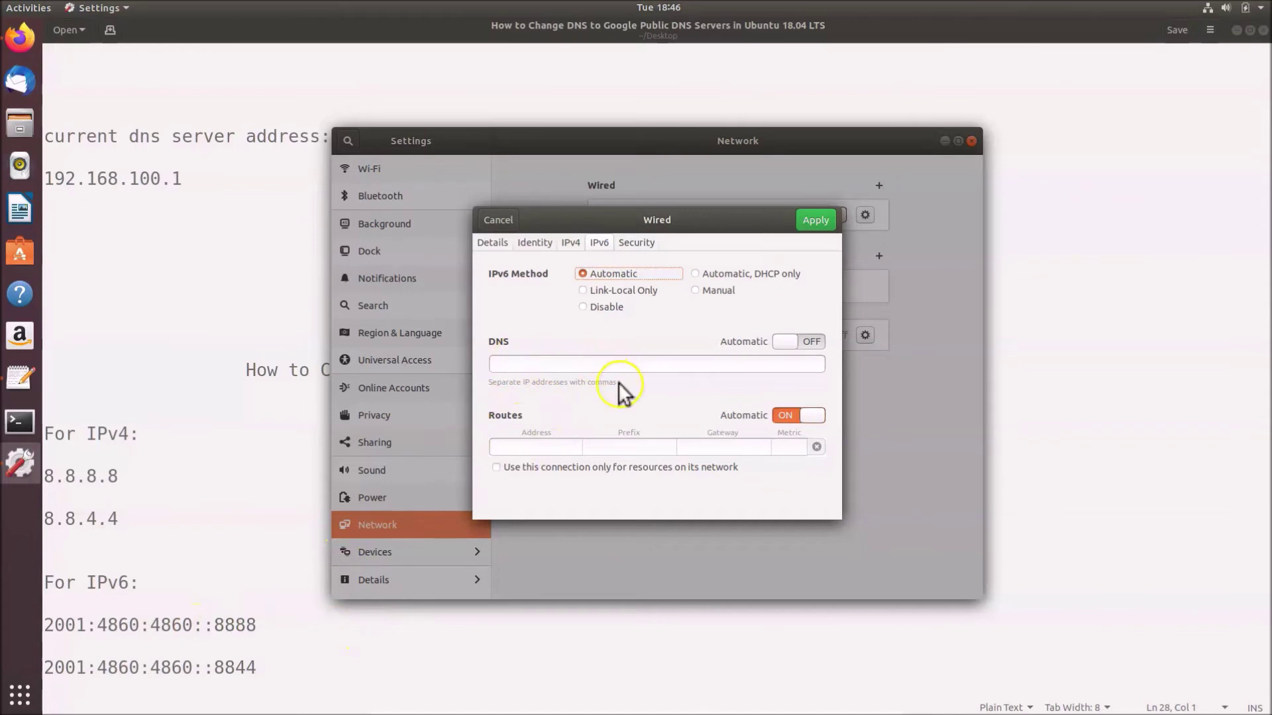
pyautogui.click(44, 625)
# Copy 2001:4860:4860::8888 from the notes into the IPv6 DNS field, followed by a comma
pyautogui.moveTo(43, 625); pyautogui.dragTo(270, 618)
pyautogui.rightClick(243, 622)
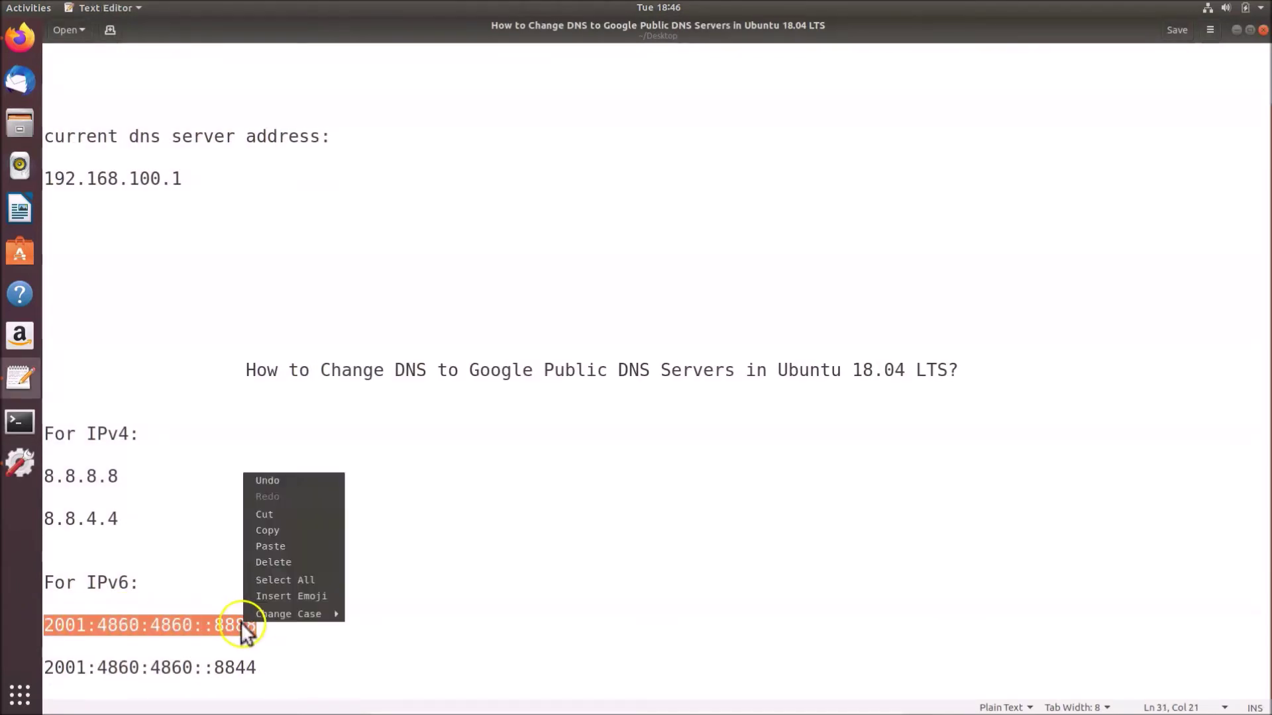
pyautogui.click(268, 530)
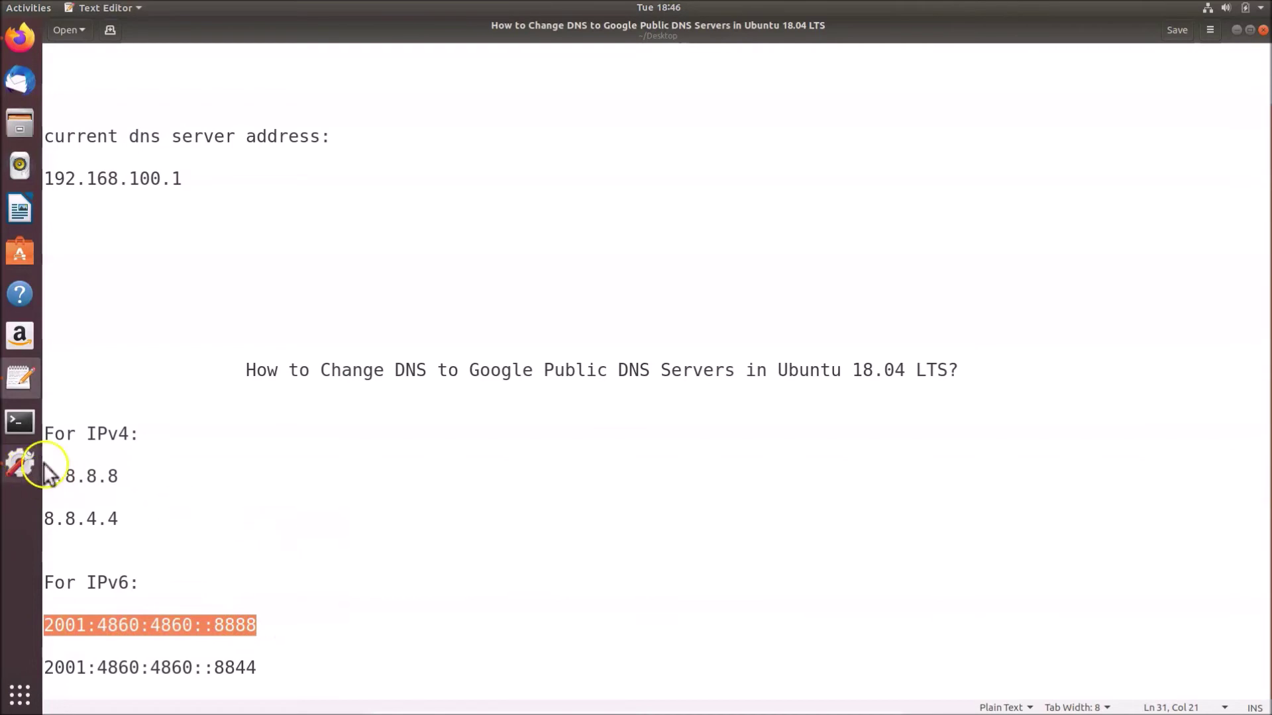
pyautogui.click(25, 469)
pyautogui.click(555, 363)
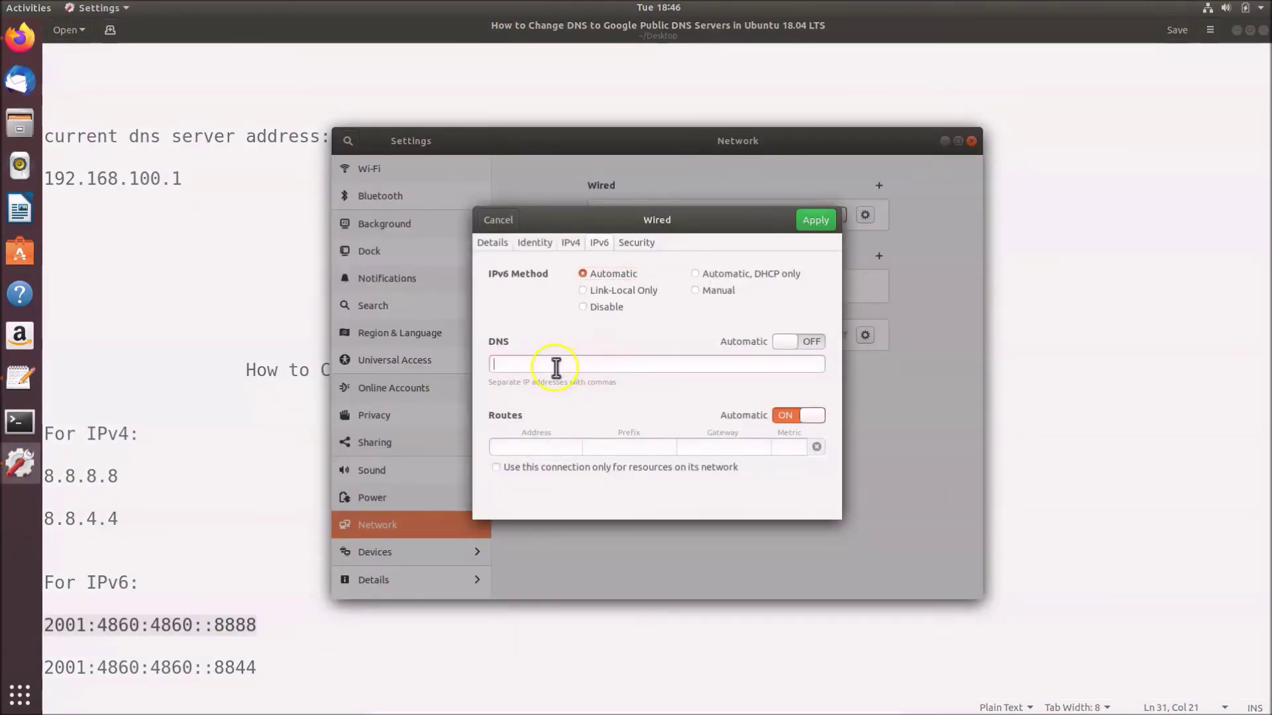
pyautogui.hotkey('ctrl', 'v')
pyautogui.write(',')
# Copy 2001:4860:4860::8844 from the notes and paste it after the first IPv6 address
pyautogui.click(49, 671)
pyautogui.moveTo(49, 671); pyautogui.dragTo(255, 667)
pyautogui.rightClick(242, 669)
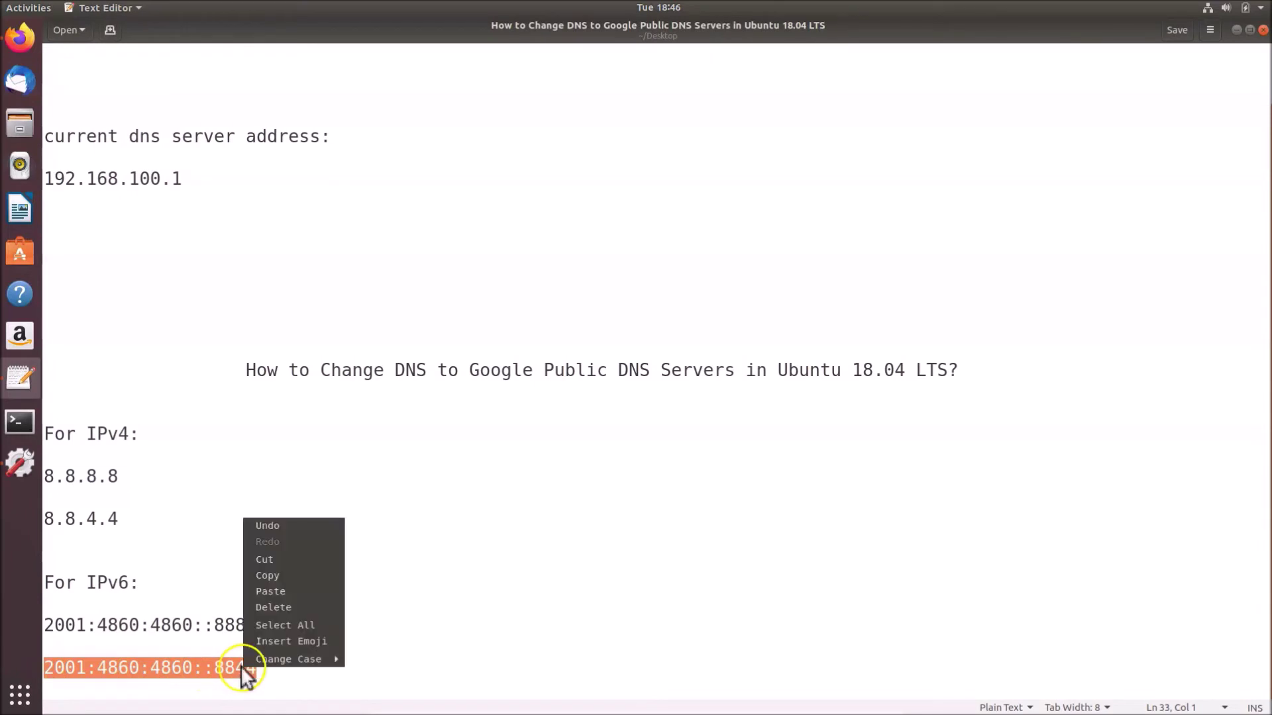
pyautogui.click(265, 575)
pyautogui.click(20, 460)
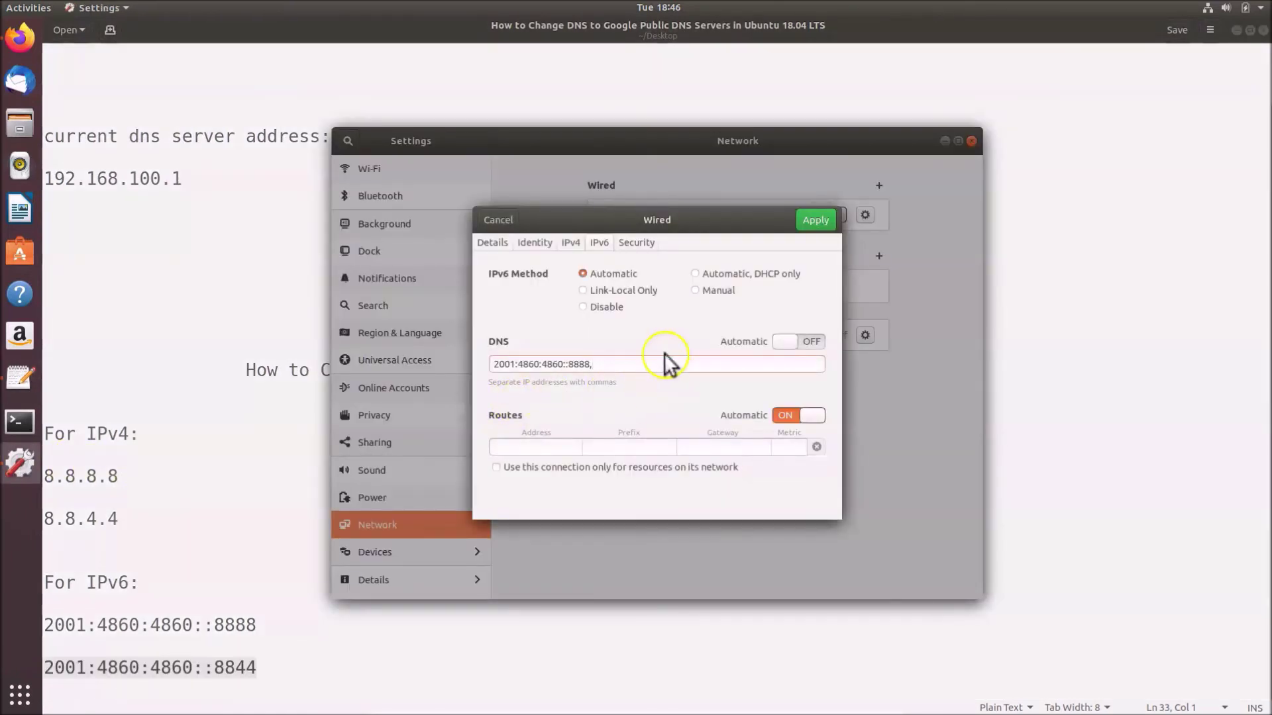
pyautogui.hotkey('ctrl', 'v')
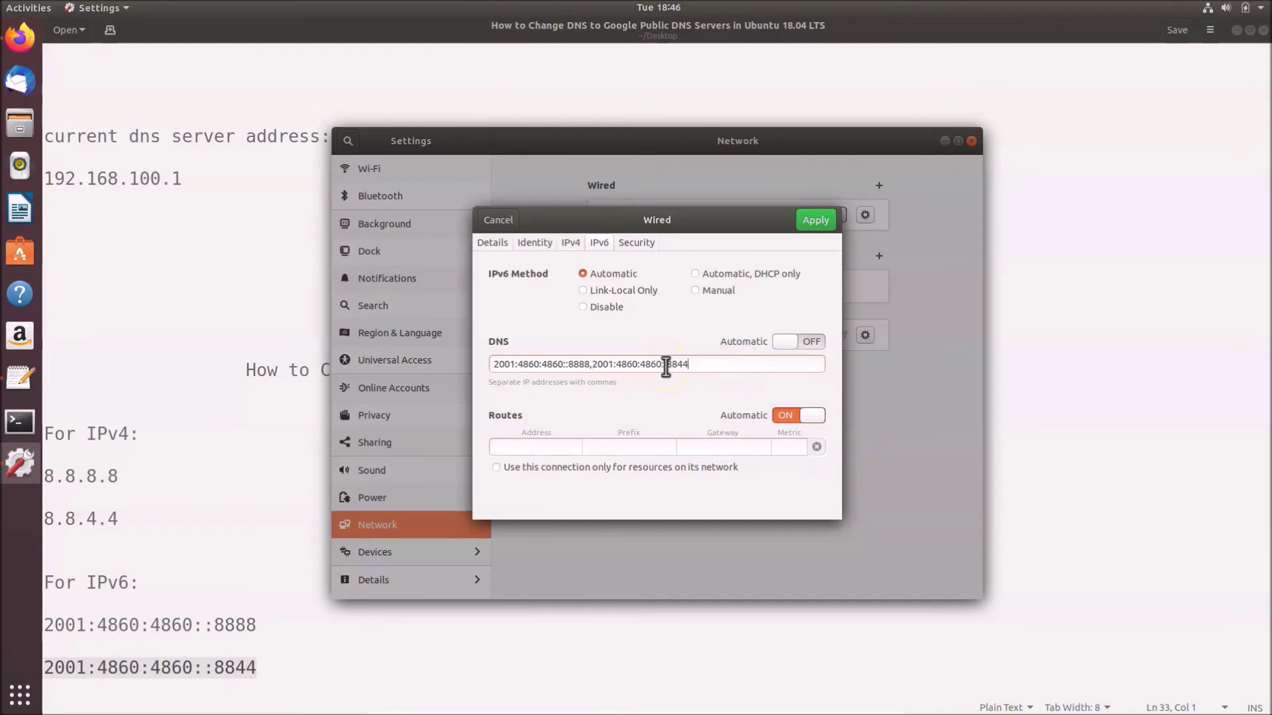
pyautogui.click(702, 364)
# Delete the Wired connection's IPv6 DNS addresses, turn IPv6 automatic DNS back on, and return to IPv4
pyautogui.moveTo(689, 364); pyautogui.dragTo(487, 364)
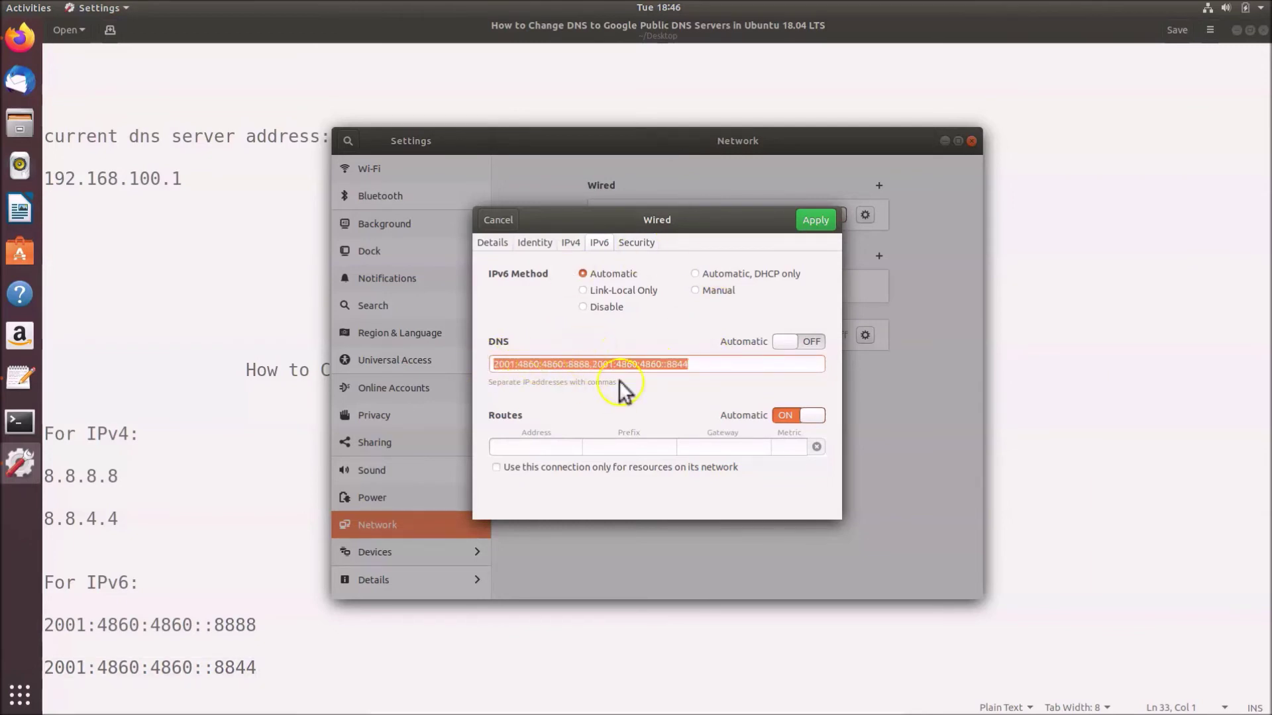
pyautogui.click(710, 364)
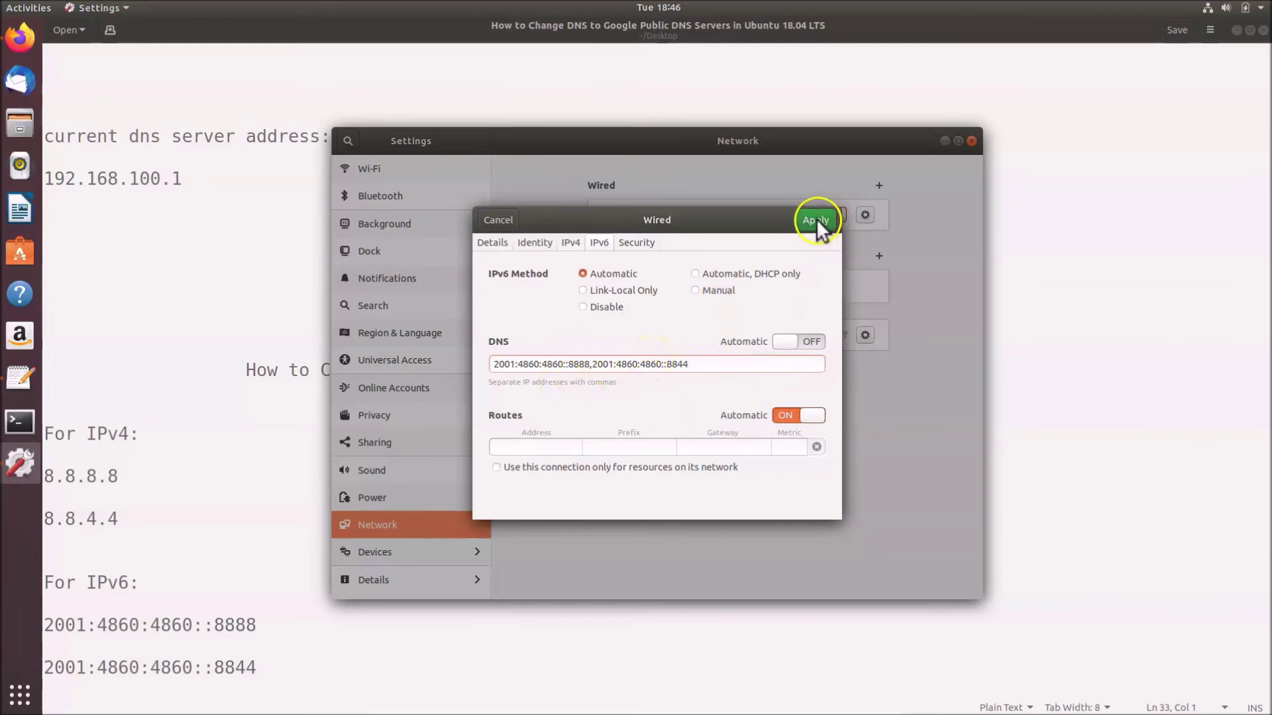
pyautogui.moveTo(709, 361); pyautogui.dragTo(491, 361)
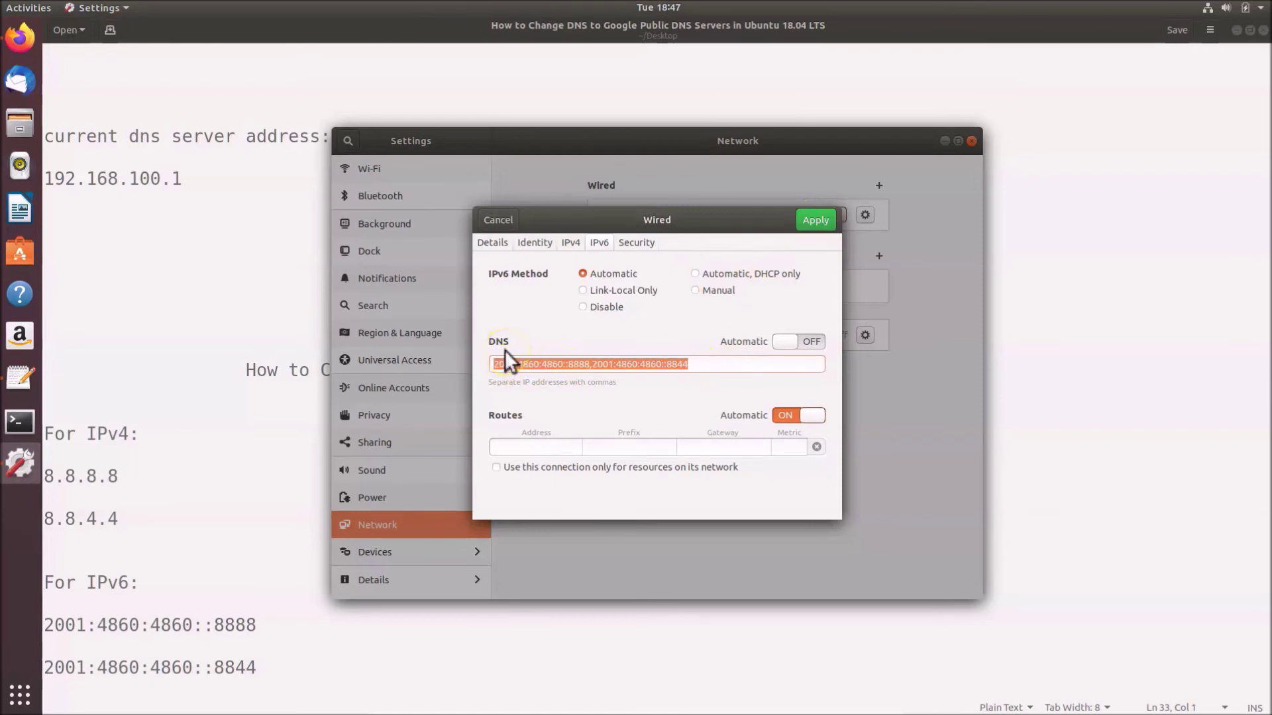
pyautogui.press('BackSpace')
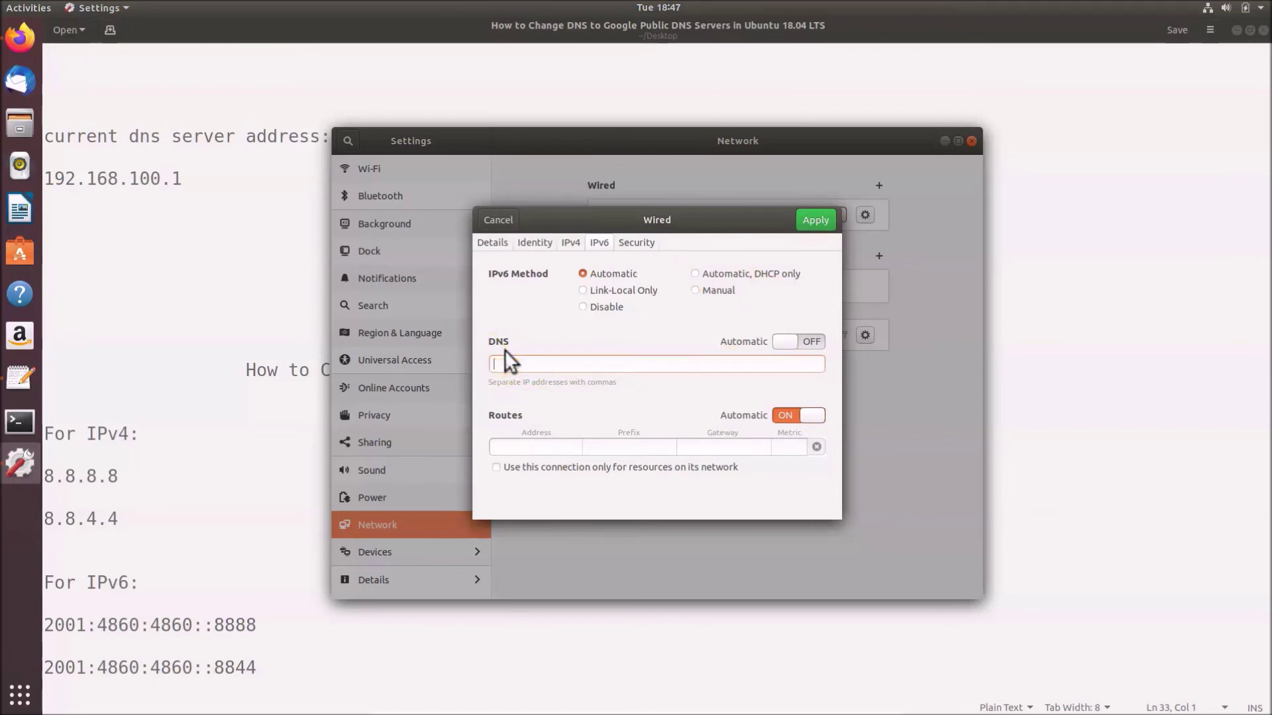
pyautogui.click(783, 347)
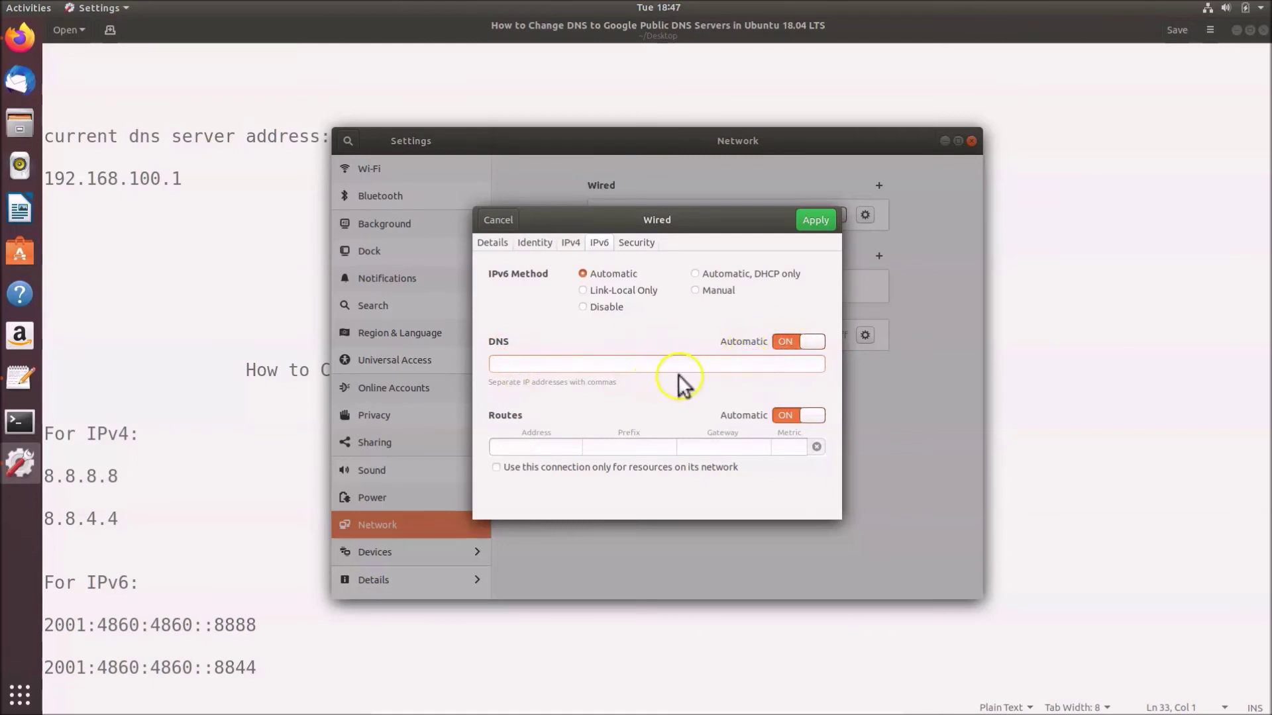
pyautogui.click(573, 244)
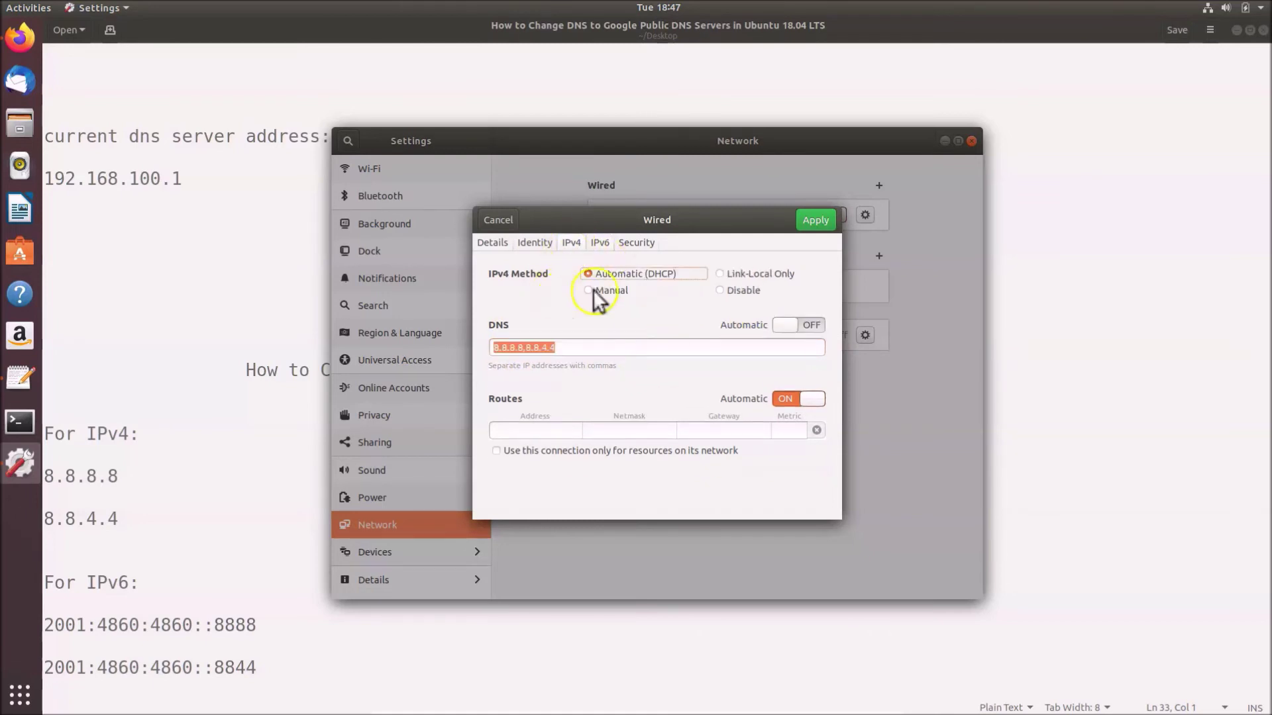
# Apply IPv4 DNS 8.8.8.8,8.8.4.4, check the details still show 192.168.100.1, then cancel and close Settings
pyautogui.click(588, 346)
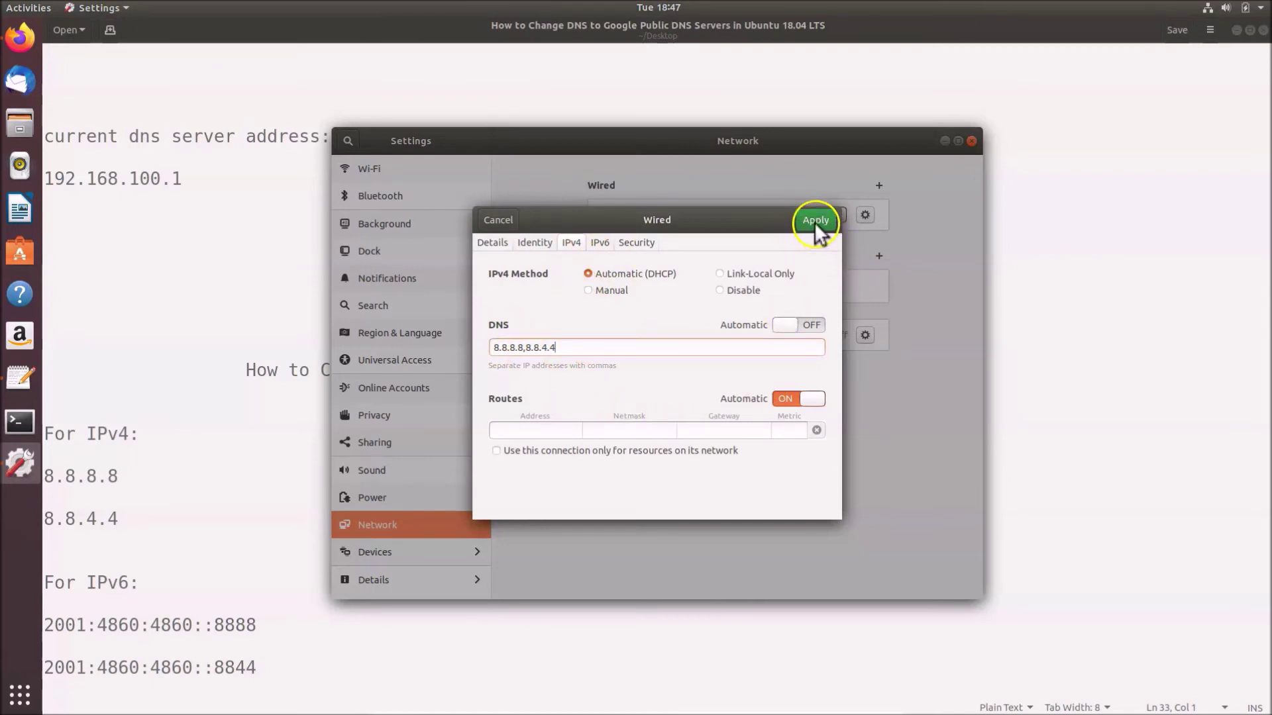
pyautogui.press('Return')
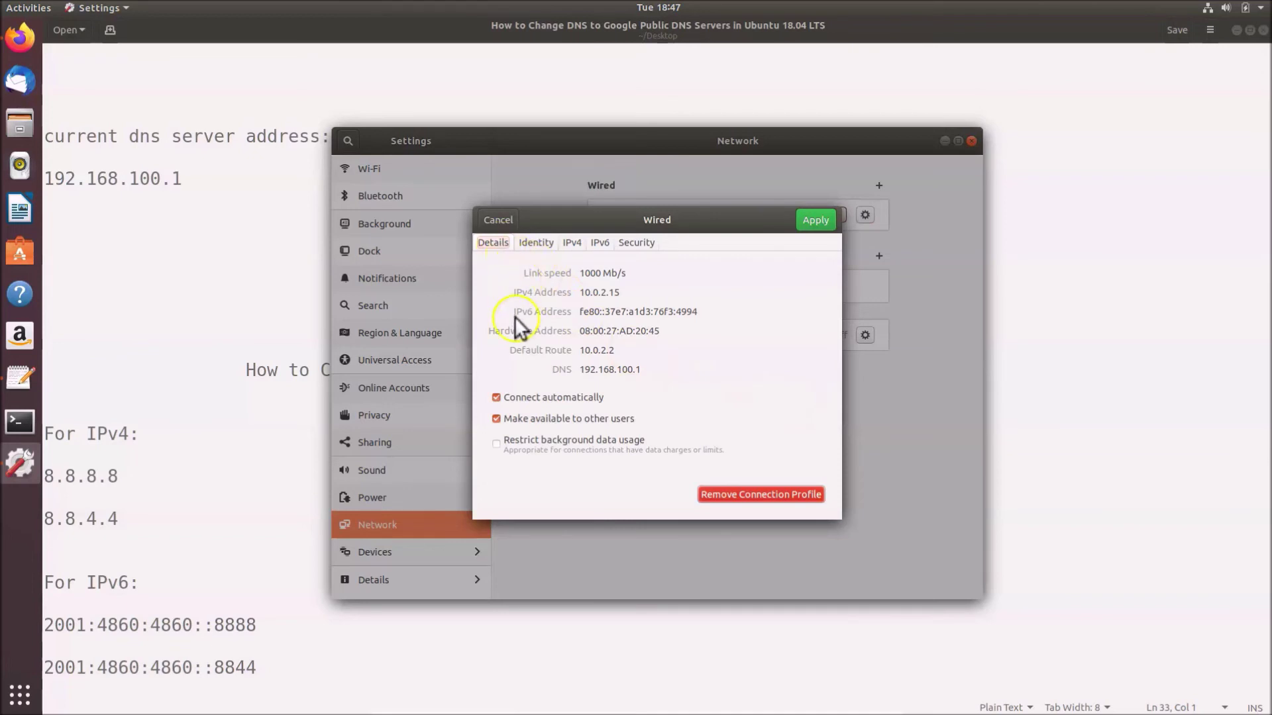
pyautogui.moveTo(582, 369); pyautogui.dragTo(650, 367)
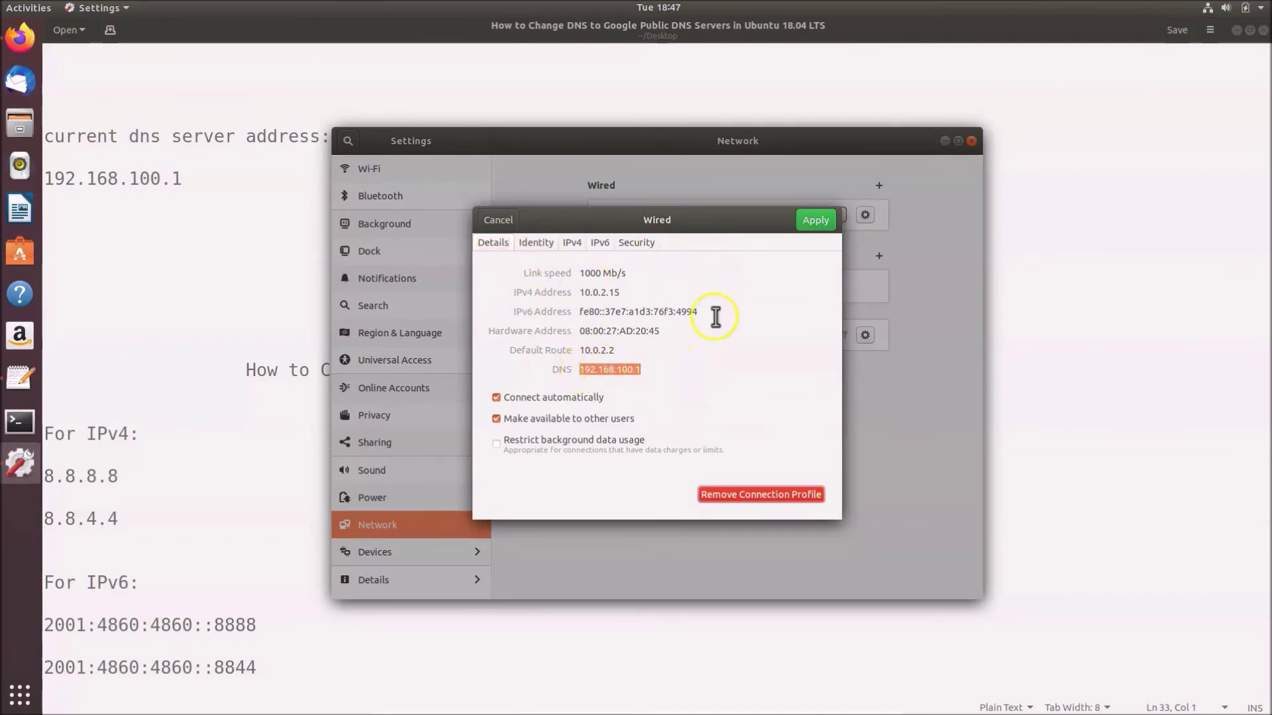
pyautogui.click(503, 221)
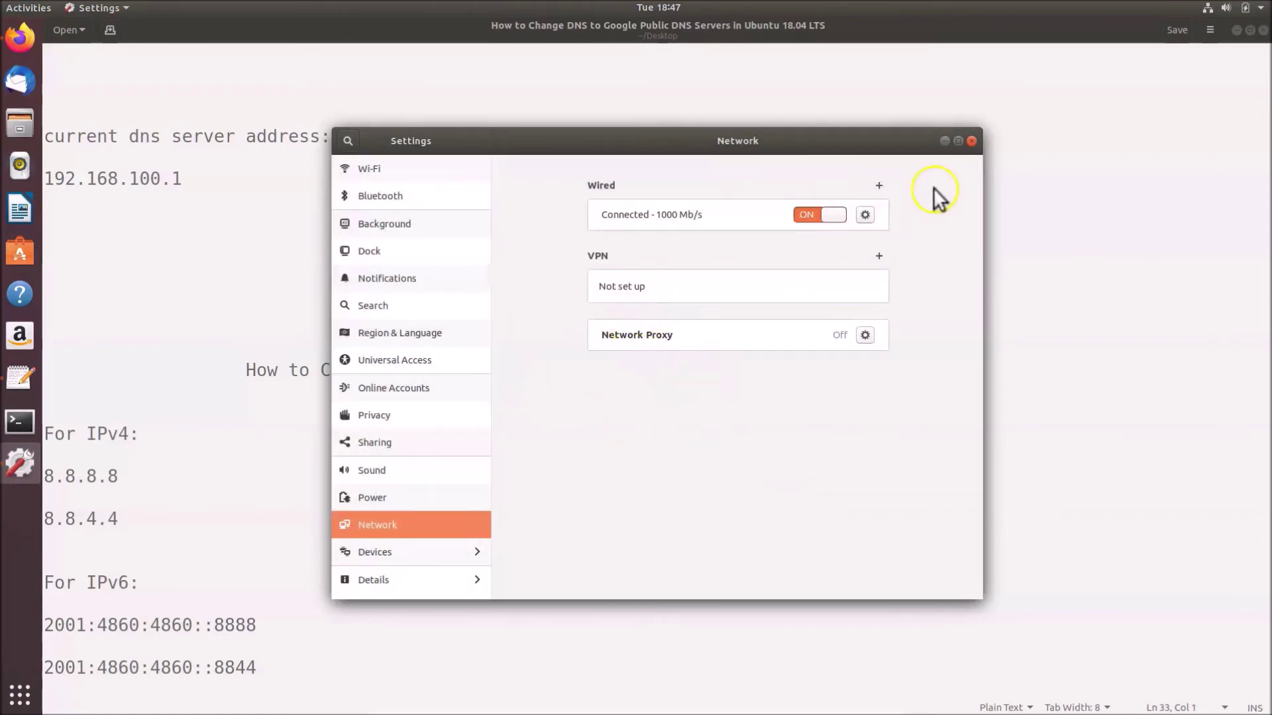
pyautogui.click(972, 141)
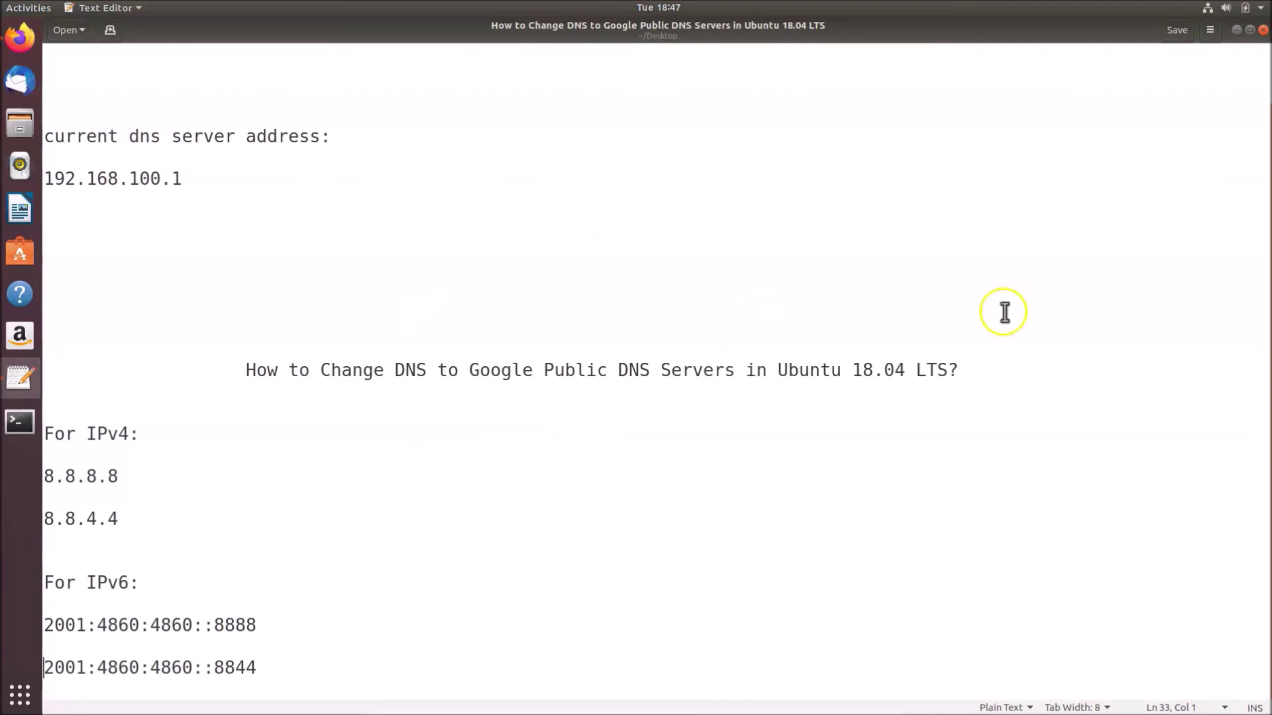
# Save and close the DNS notes in gedit, then restart Ubuntu from the system menu's power options
pyautogui.click(1175, 35)
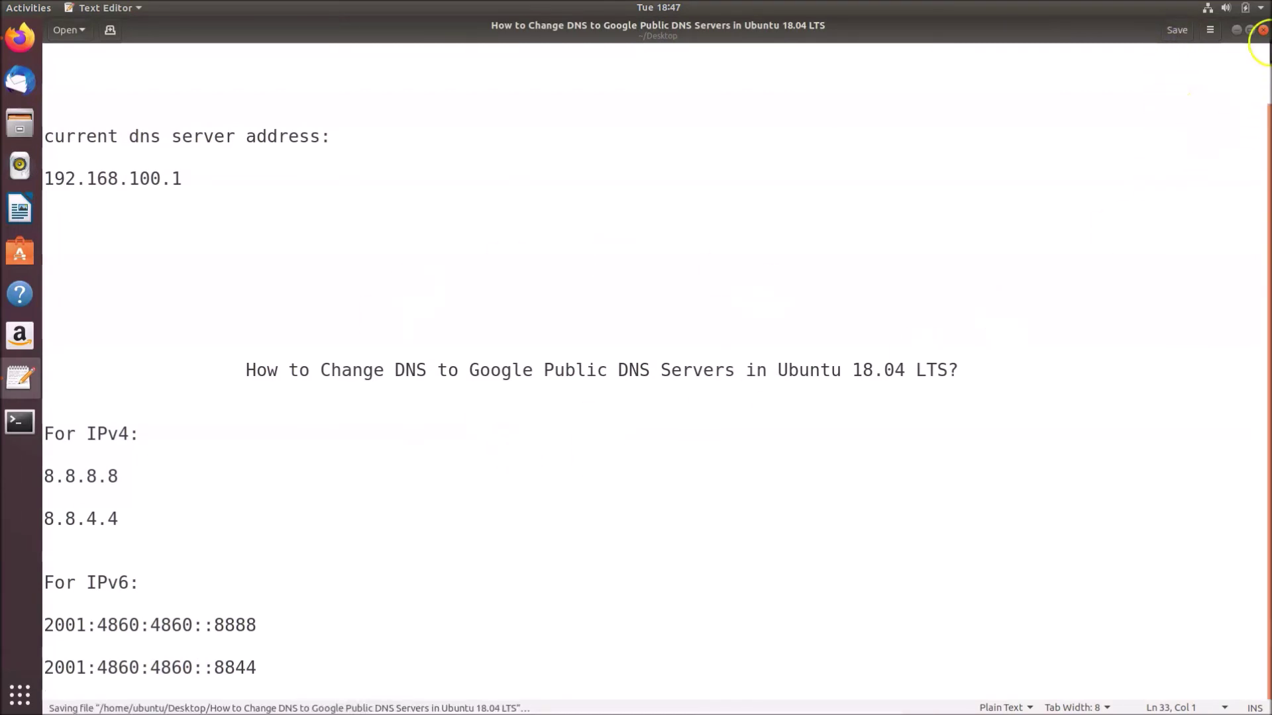
pyautogui.click(1263, 29)
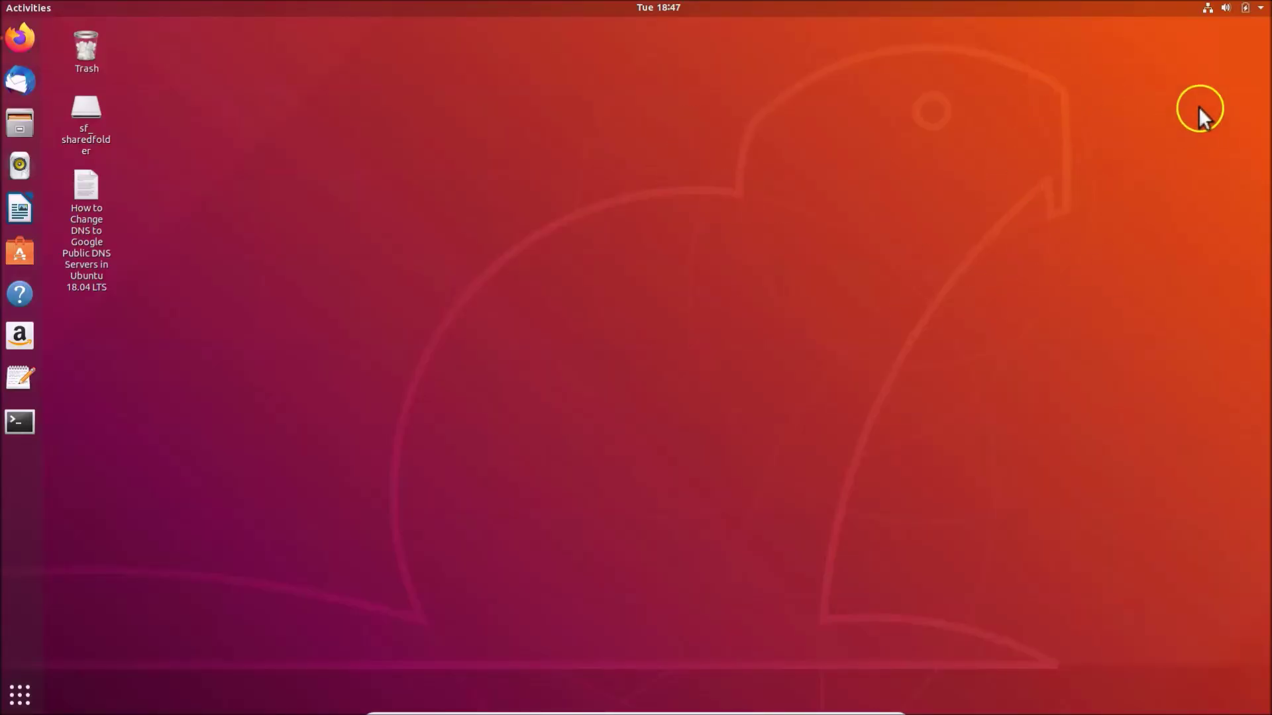
pyautogui.click(1242, 10)
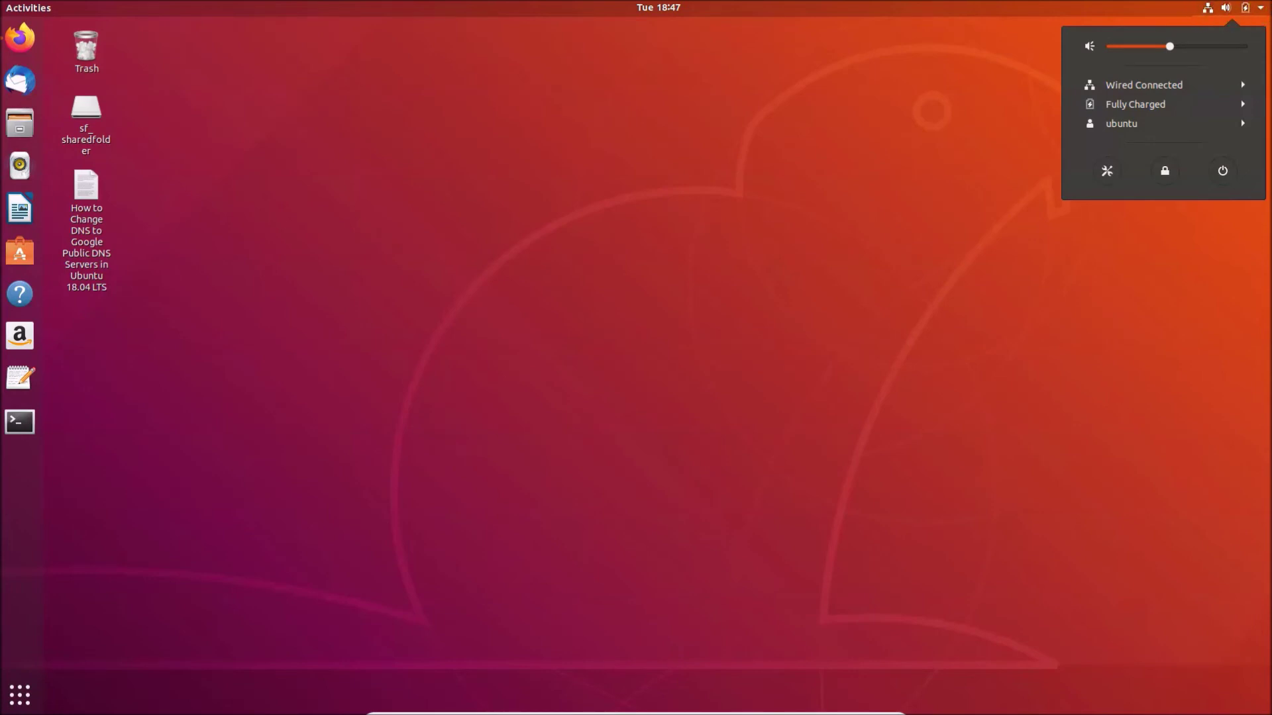
pyautogui.click(1223, 173)
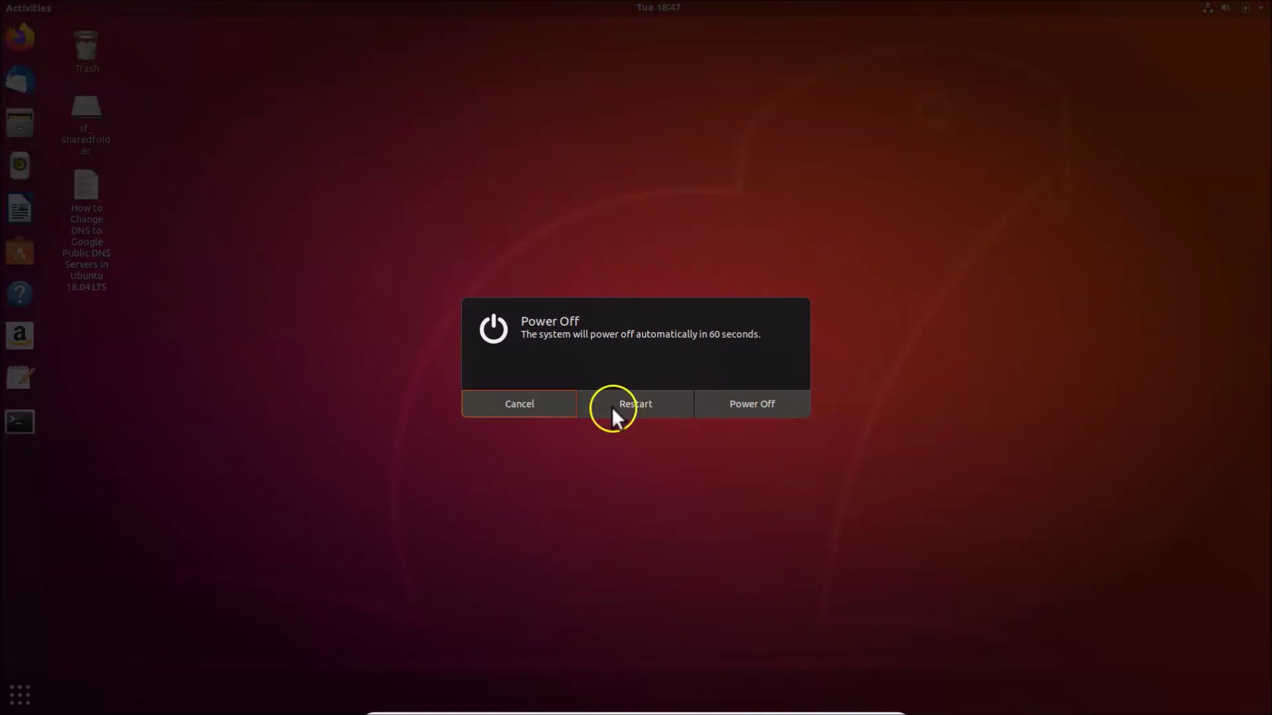
pyautogui.click(630, 407)
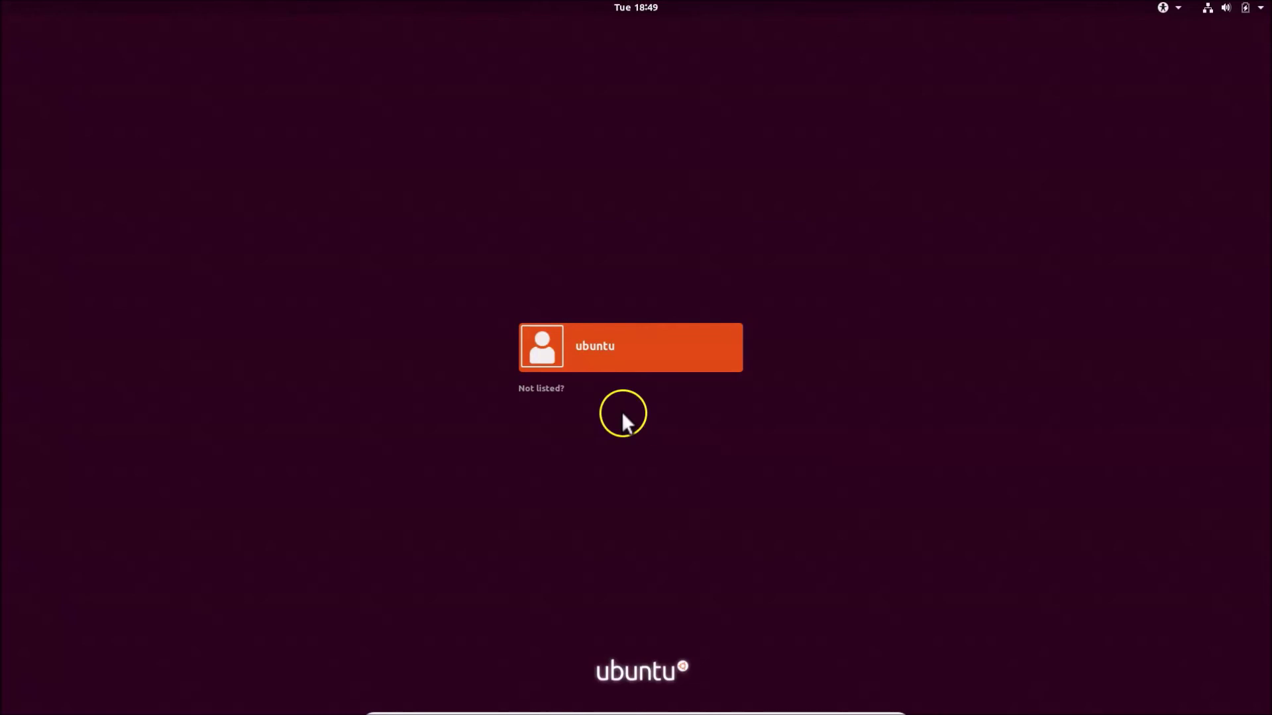
# Pick the user account on the login screen and sign in with its password
pyautogui.click(676, 396)
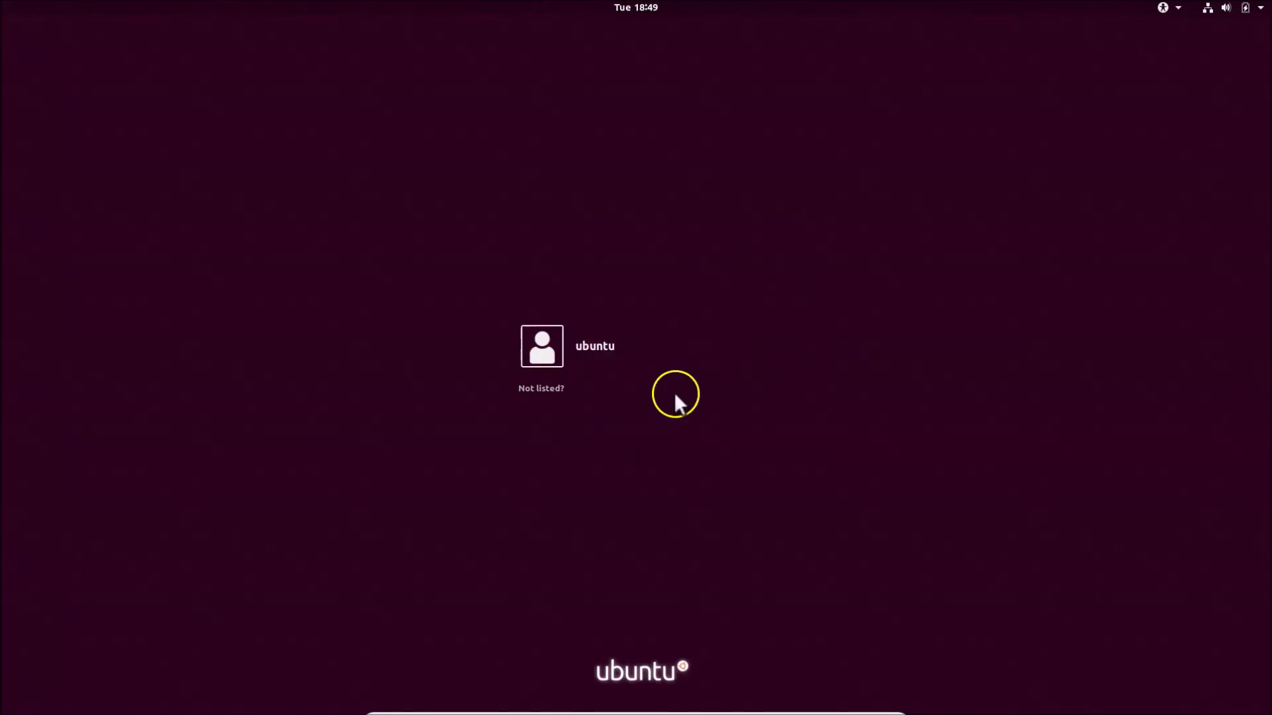
pyautogui.click(619, 359)
pyautogui.write('ubuntu')
pyautogui.press('Return')
pyautogui.click(607, 386)
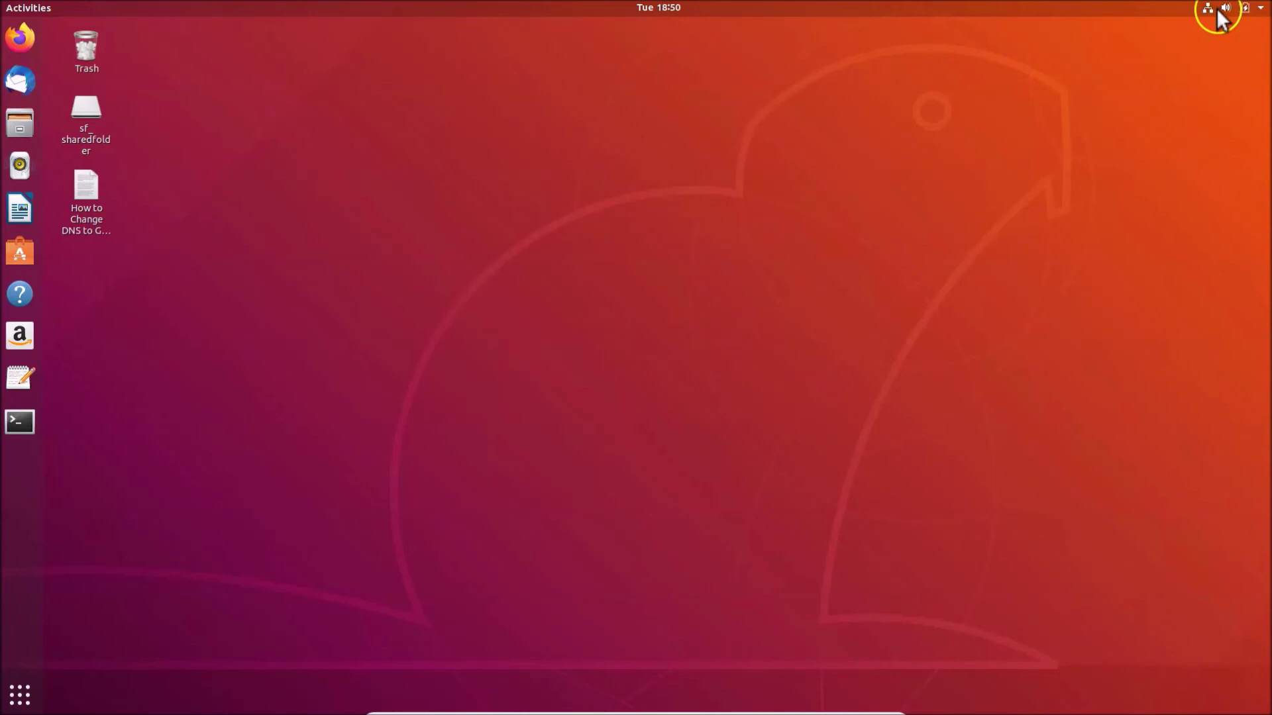
# Check in Settings that the Wired connection's DNS shows 8.8.8.8 and 8.8.4.4, then close Settings
pyautogui.click(1235, 10)
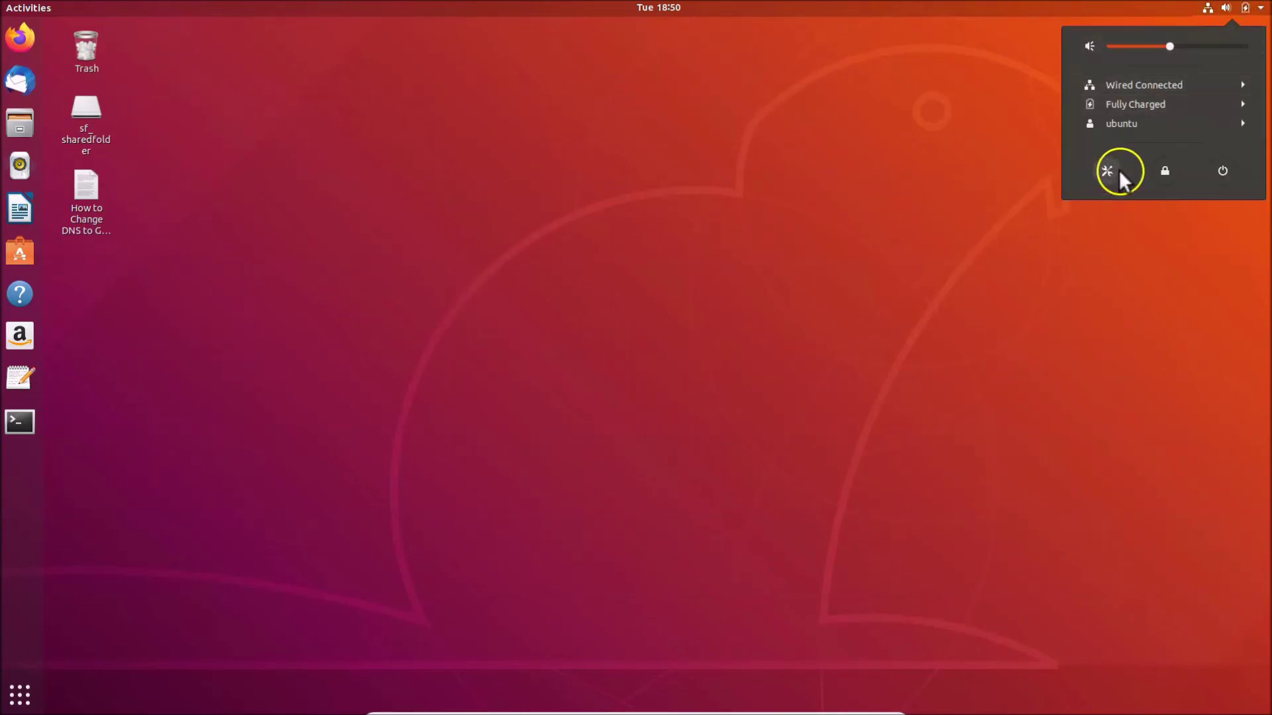
pyautogui.click(1110, 170)
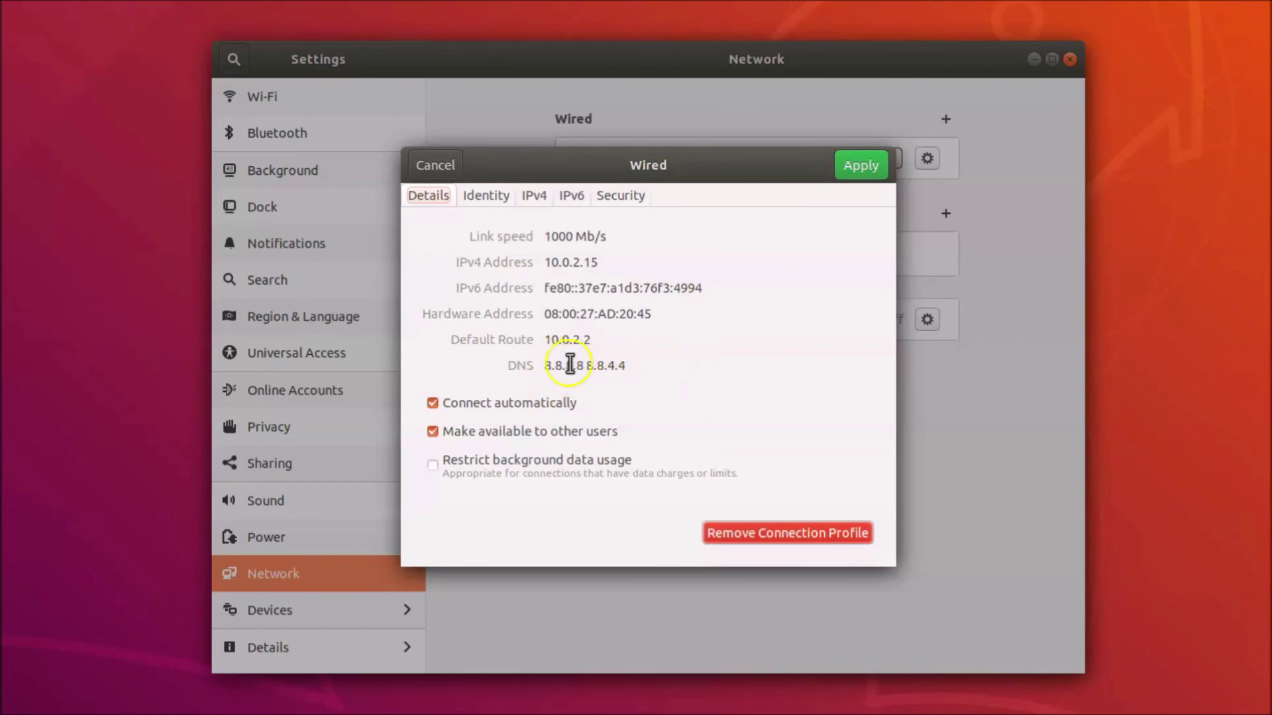
pyautogui.click(443, 165)
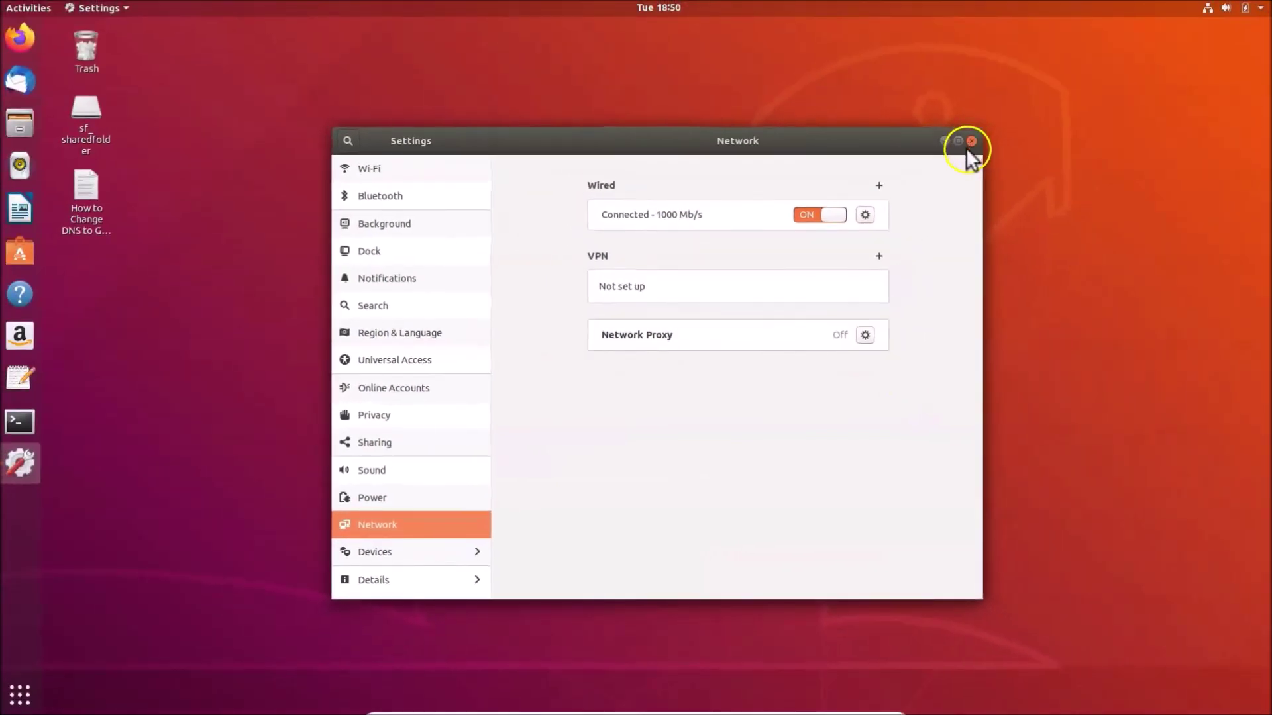
pyautogui.click(971, 141)
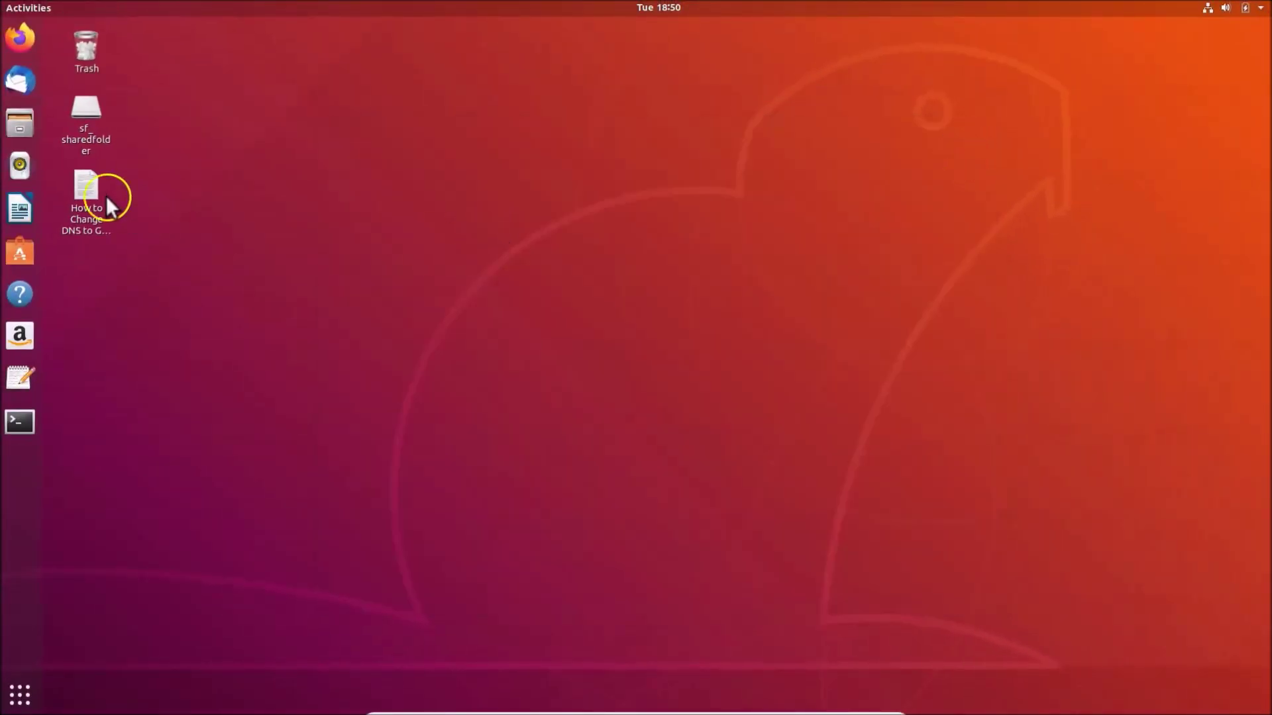
# Open the desktop DNS notes file with Text Editor and scroll down to the Google IPv6 addresses
pyautogui.rightClick(87, 186)
pyautogui.click(122, 191)
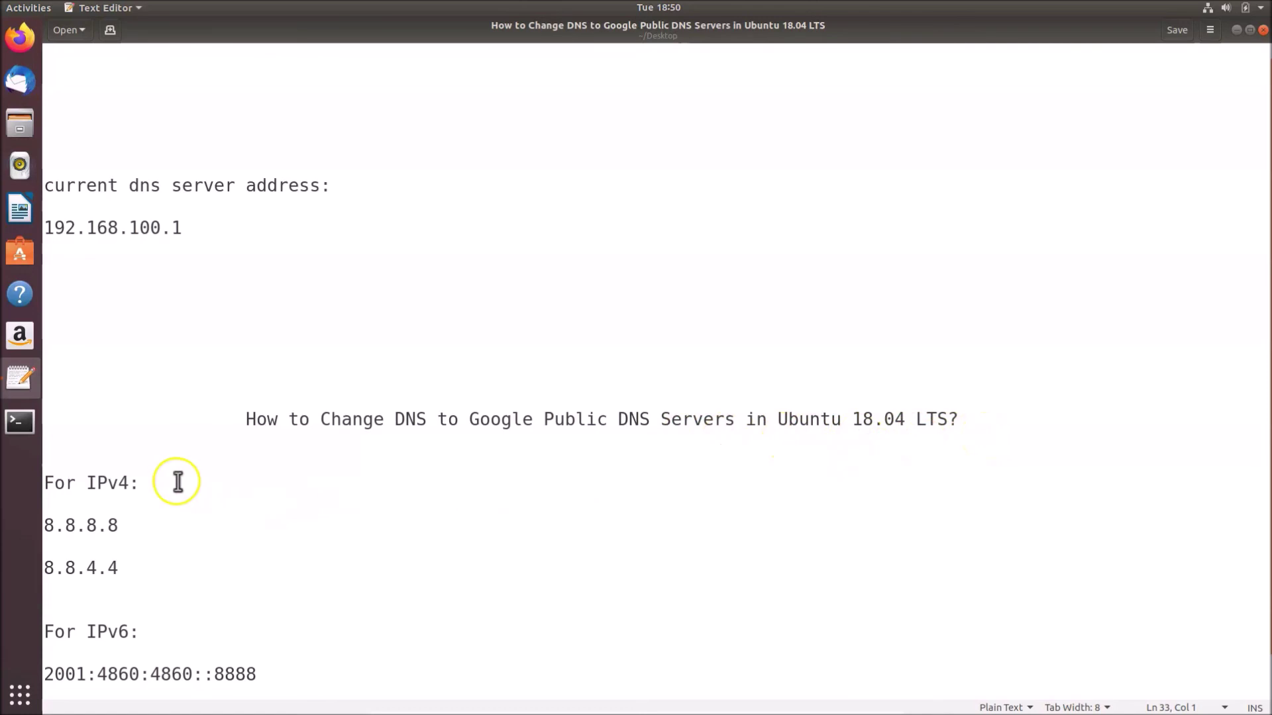
pyautogui.scroll(-1, 215, 583)
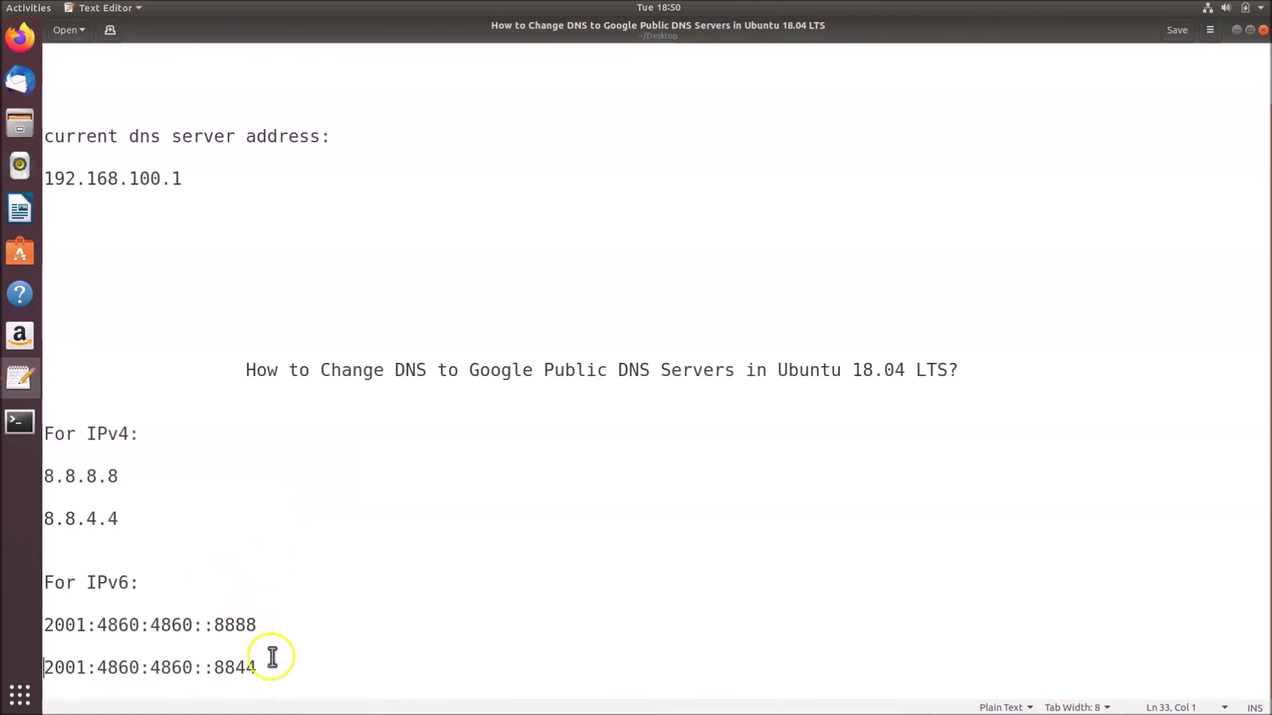